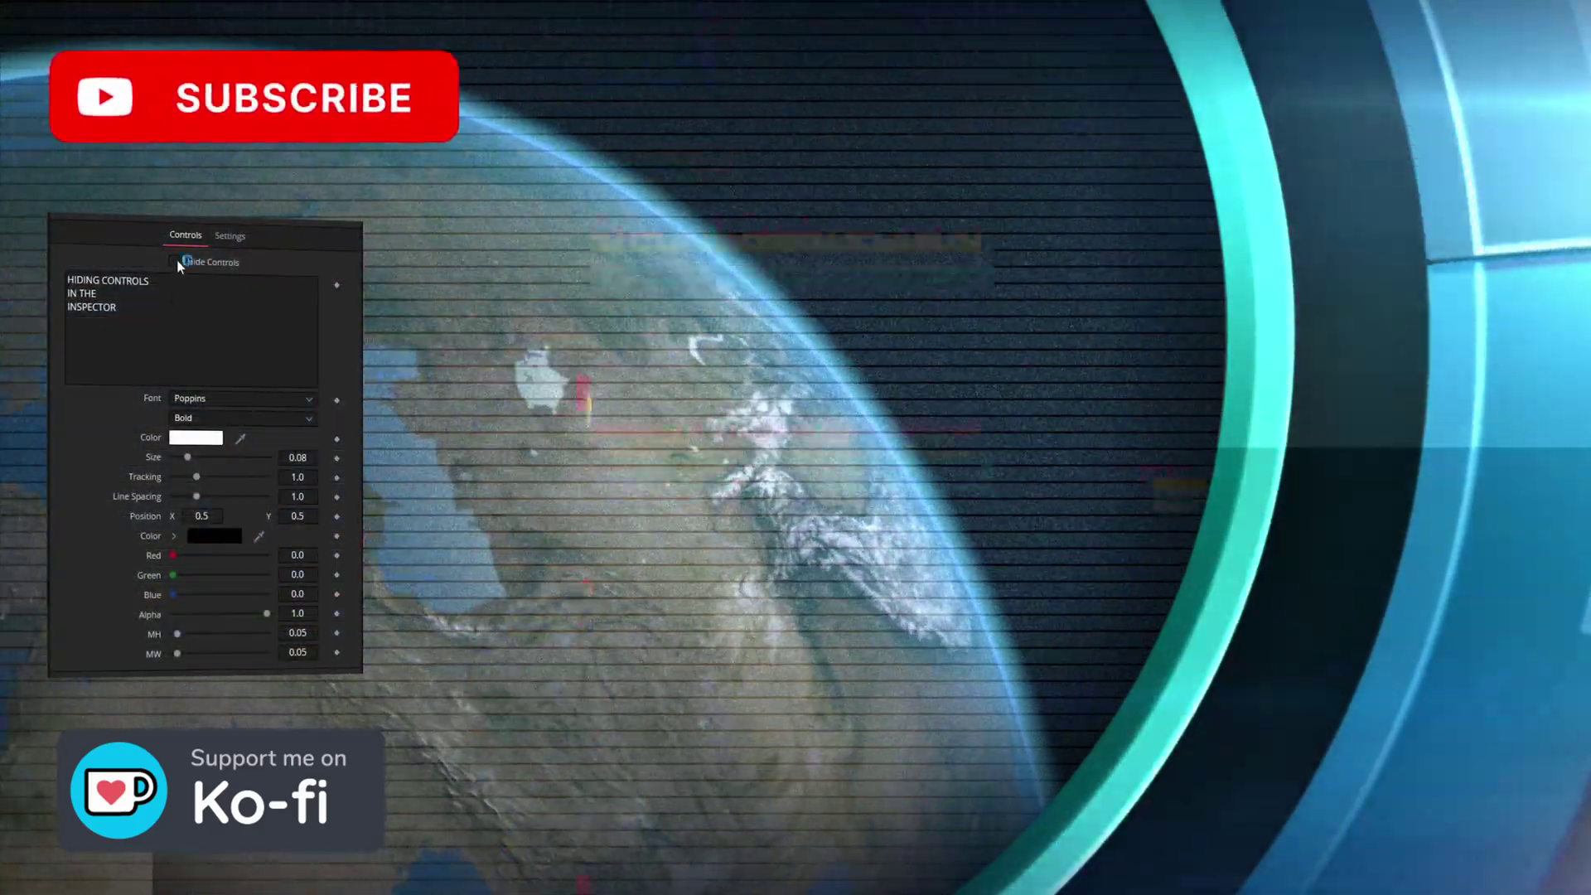
Preview the finished title, toggling Hide Controls to hide its margin controls.
{"action": "left_click", "coordinate": [176, 262]}
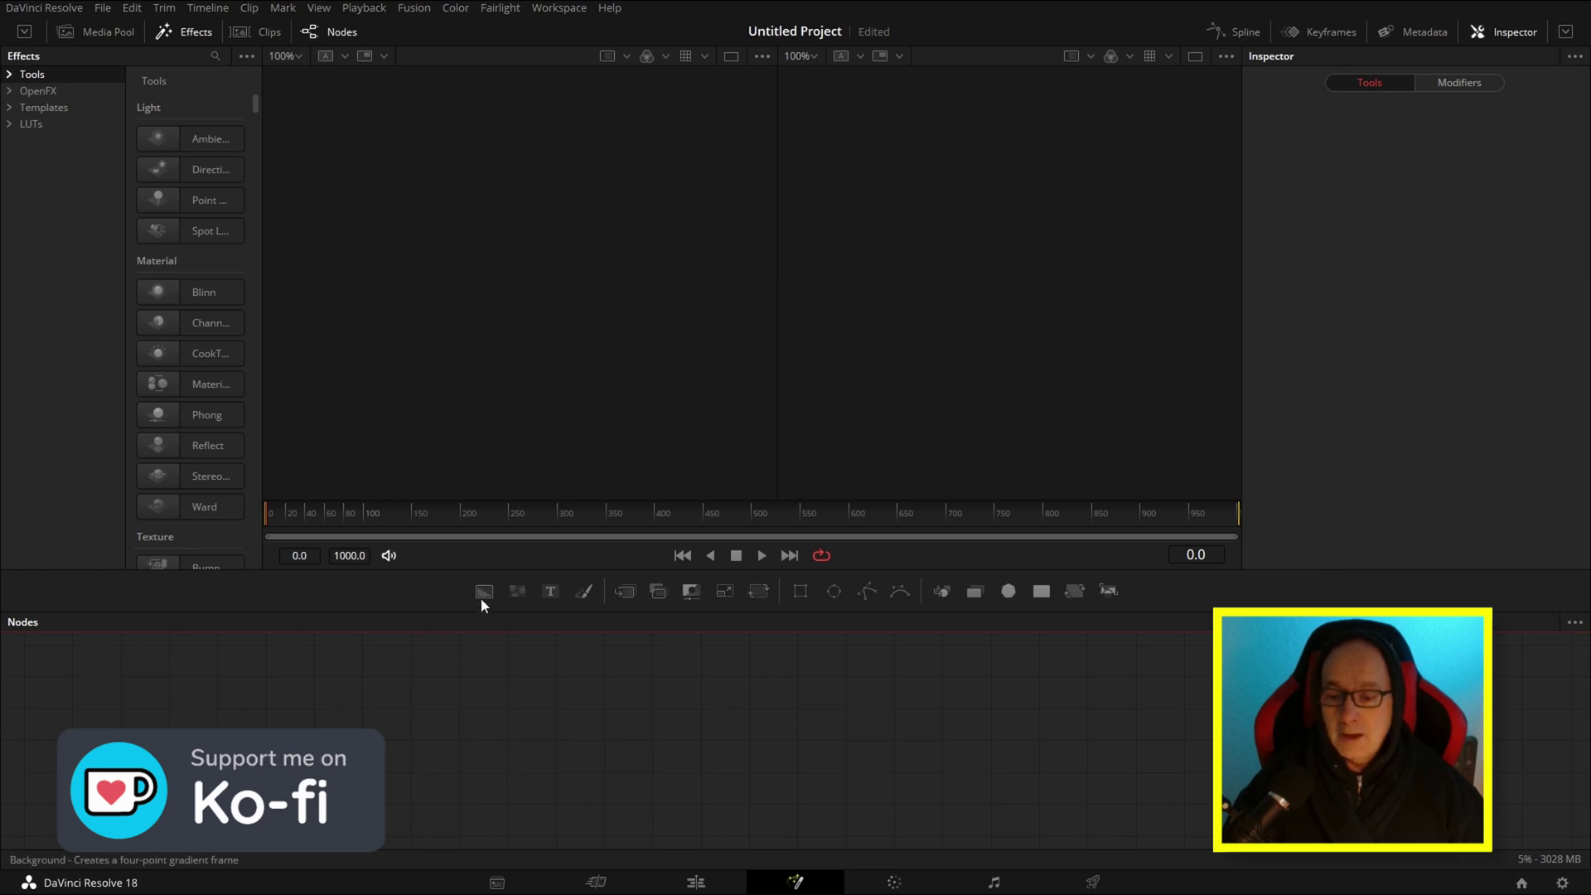
Add a Background node feeding MediaOut1, set its Alpha to 0, and shift MediaOut1 right.
{"action": "left_click_drag", "start_coordinate": [483, 593], "coordinate": [473, 720]}
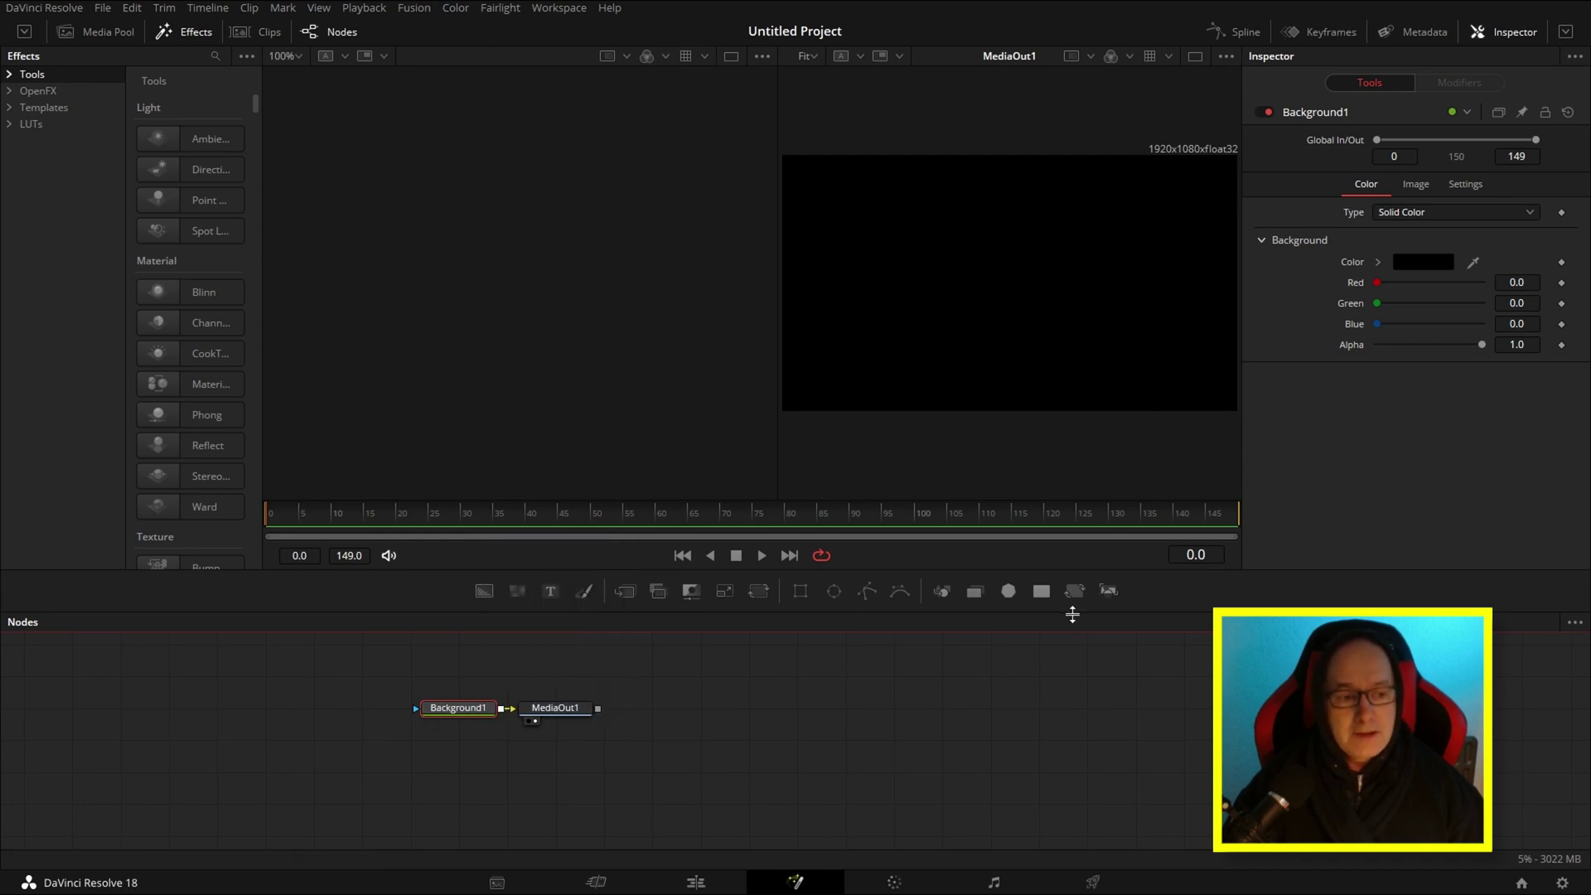
{"action": "left_click_drag", "start_coordinate": [1483, 348], "coordinate": [1376, 346]}
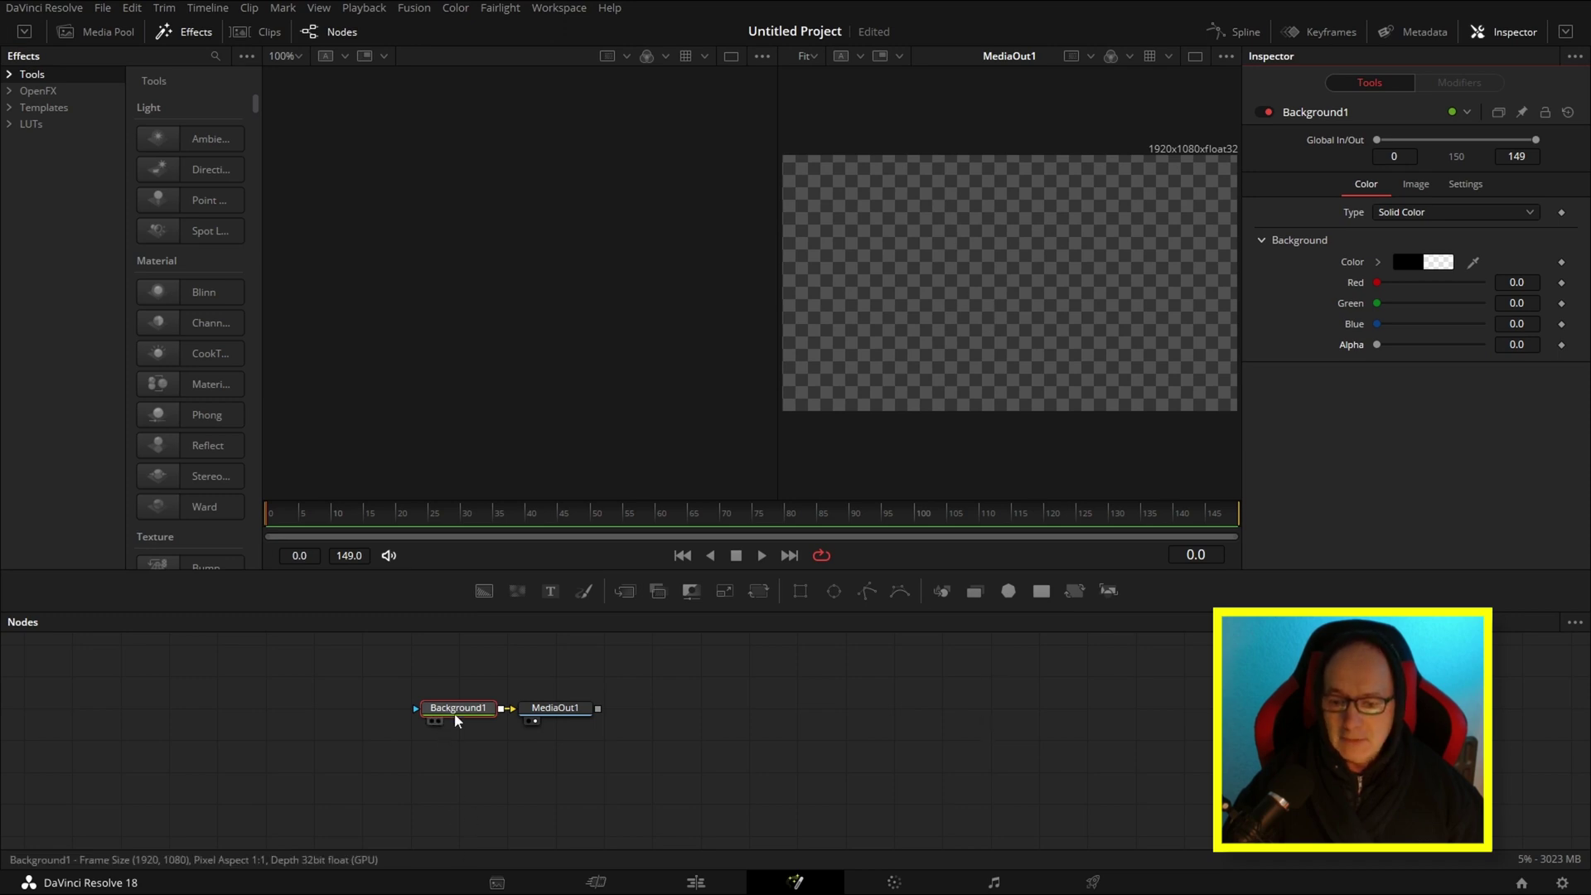
{"action": "left_click_drag", "start_coordinate": [553, 711], "coordinate": [891, 717]}
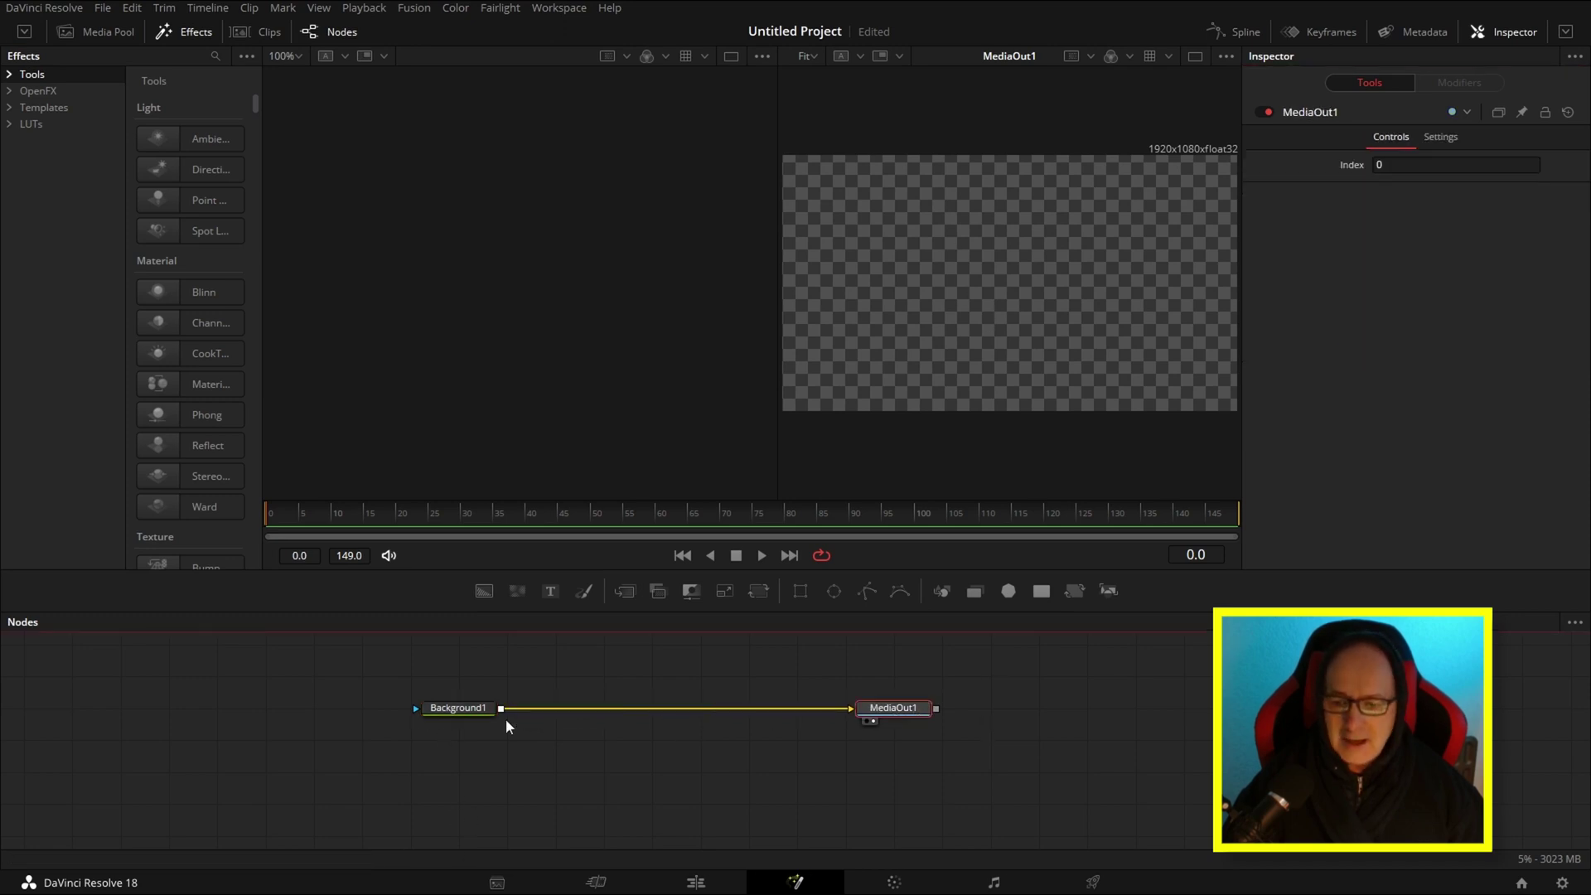
Rename the background node to 'plate' and drag in a second Background node.
{"action": "left_click", "coordinate": [469, 710]}
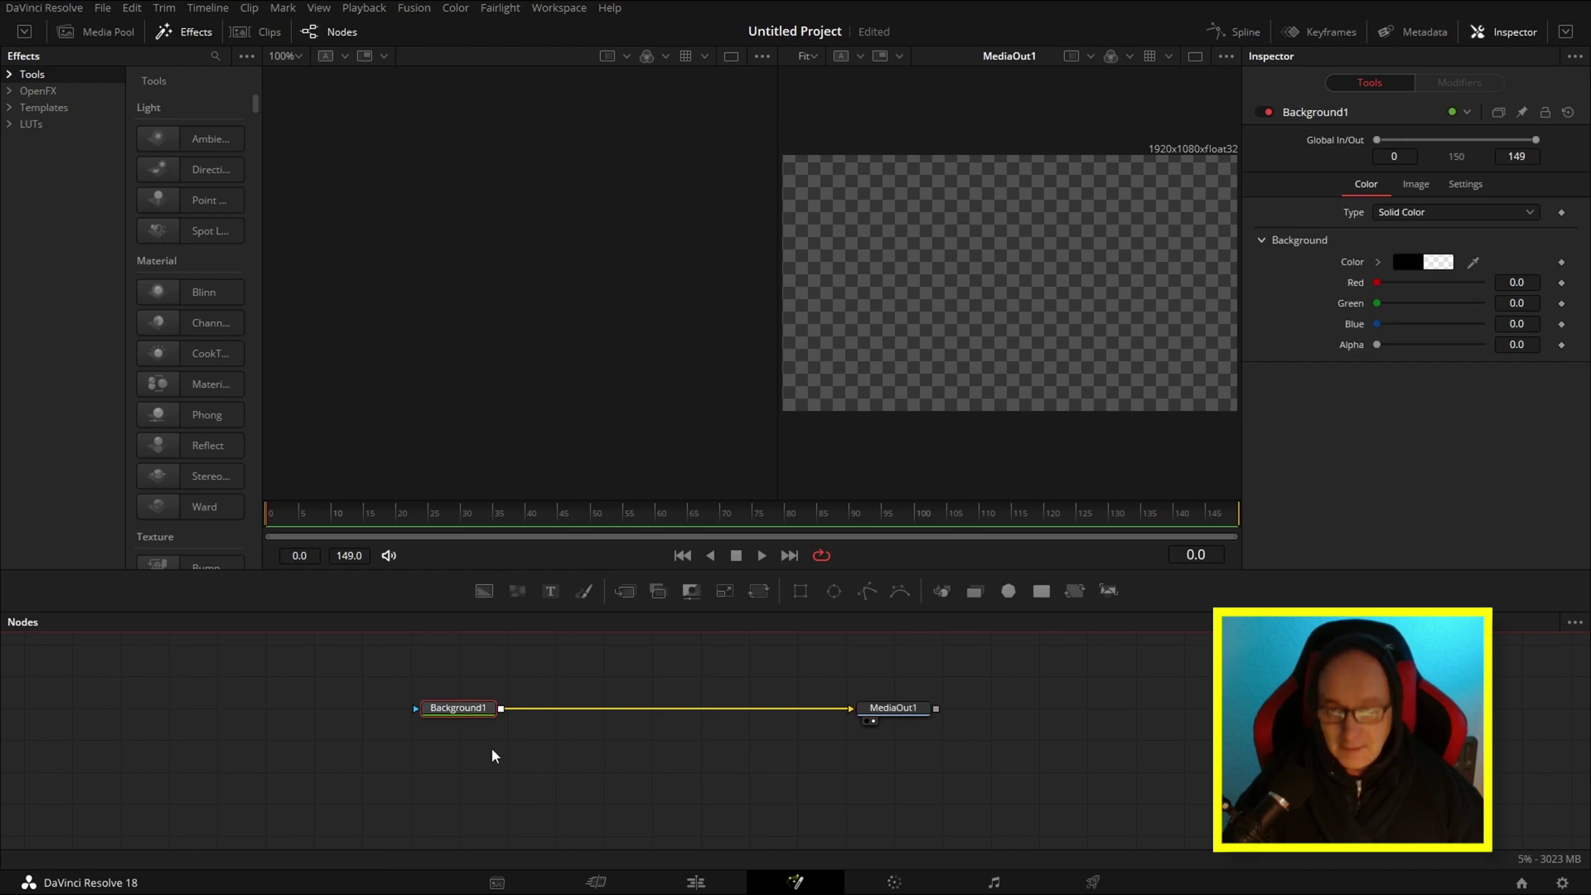
{"action": "key", "text": "F2"}
{"action": "type", "text": "plate"}
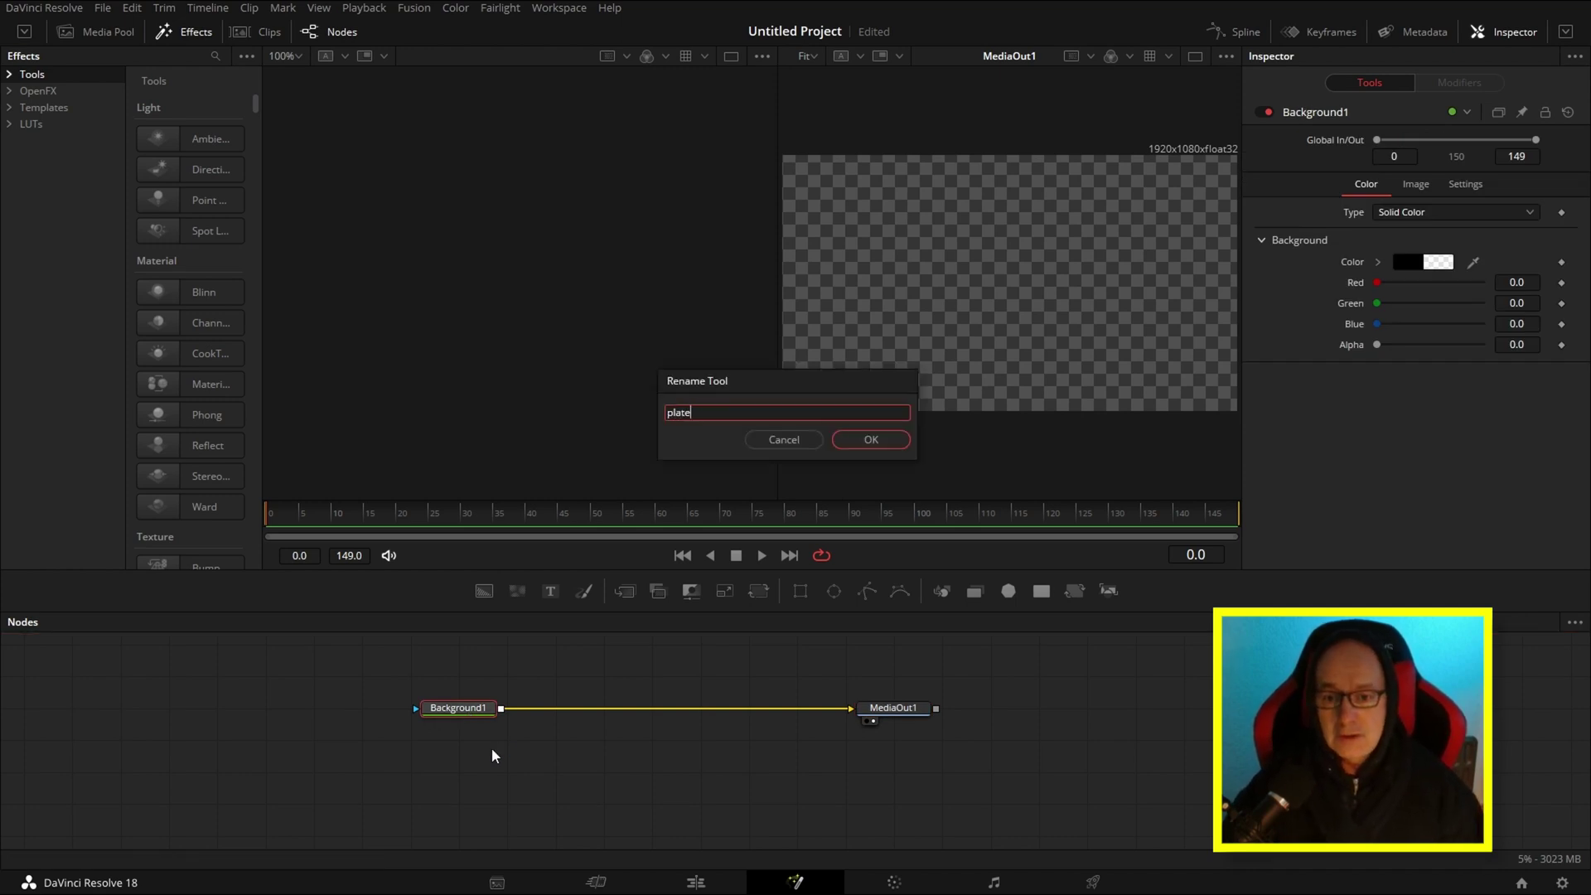
{"action": "key", "text": "Return"}
{"action": "scroll", "coordinate": [496, 752], "scroll_direction": "up", "scroll_amount": 2}
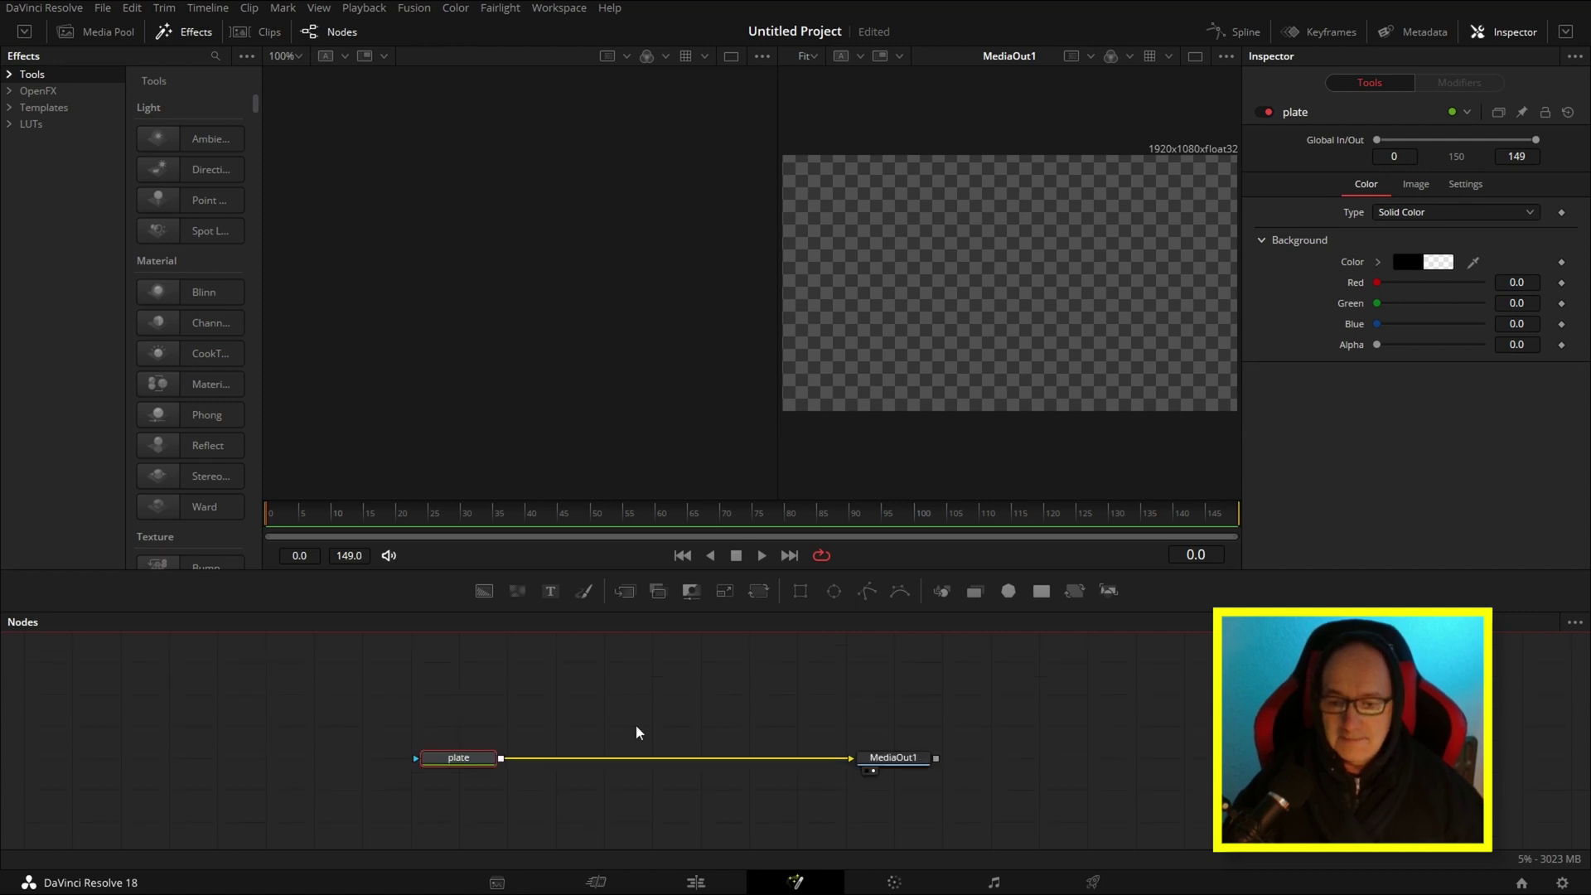
{"action": "left_click_drag", "start_coordinate": [484, 590], "coordinate": [502, 759]}
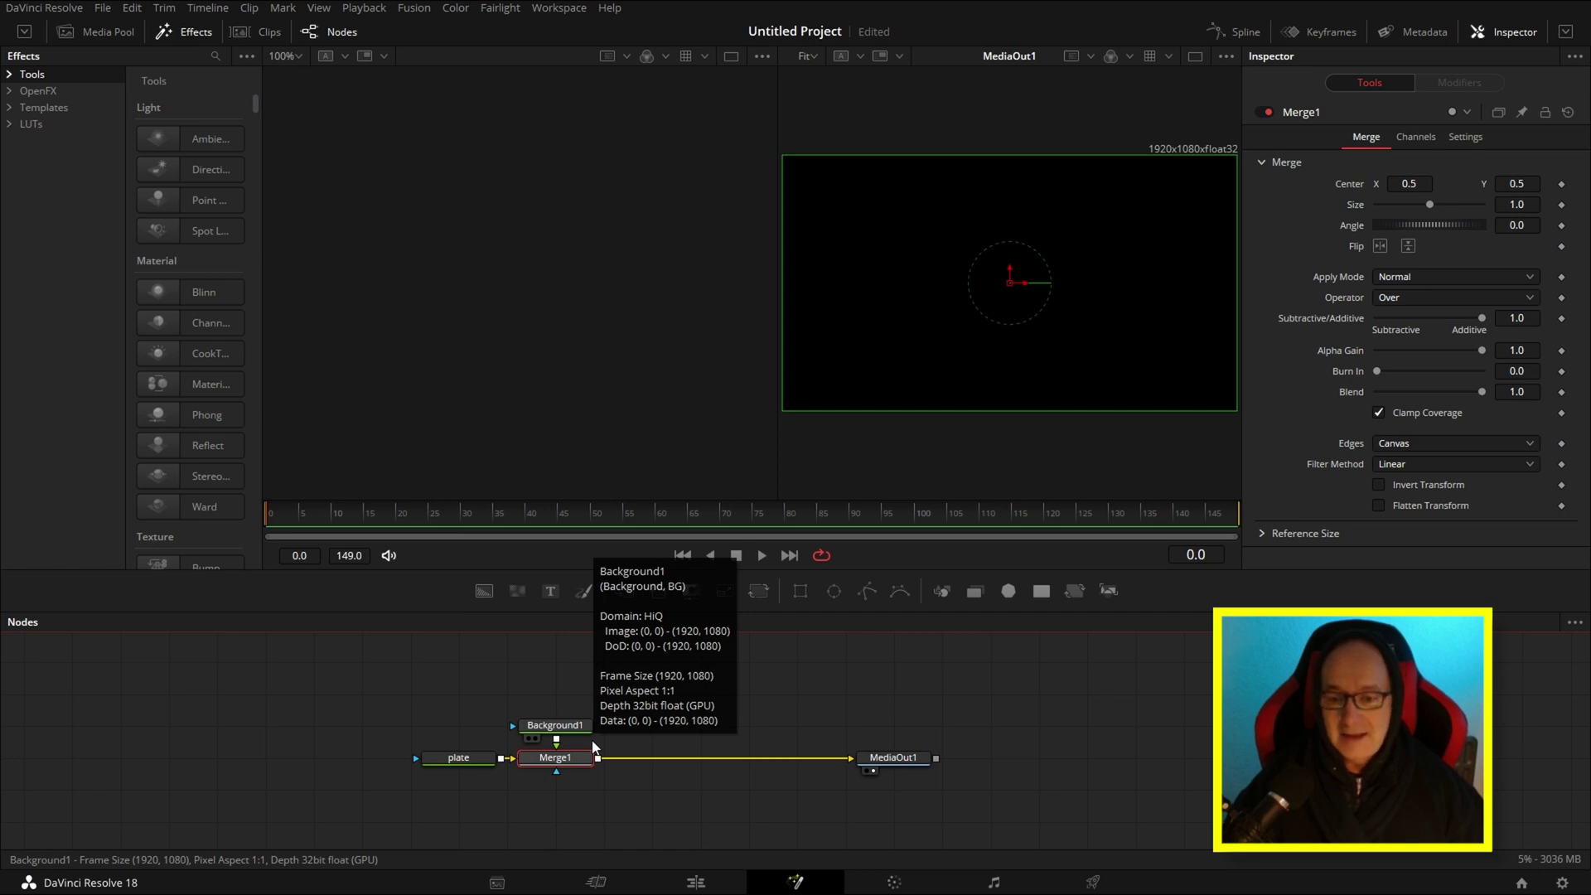
Drop a Text+ node onto the link to create Merge2, then select Text1.
{"action": "left_click_drag", "start_coordinate": [550, 591], "coordinate": [599, 761]}
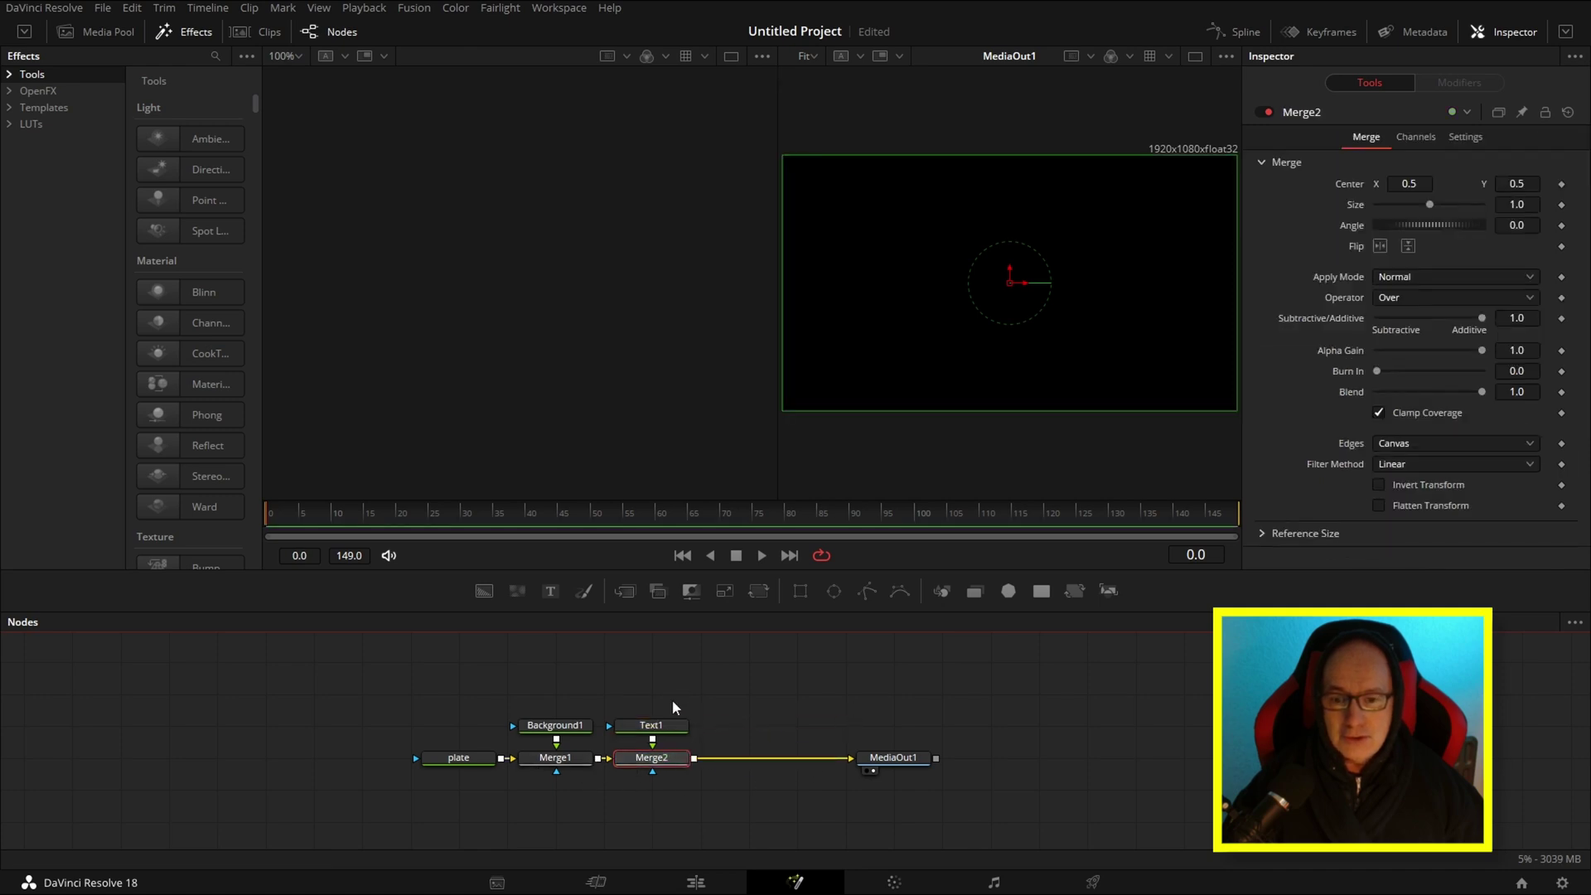
{"action": "left_click", "coordinate": [650, 727]}
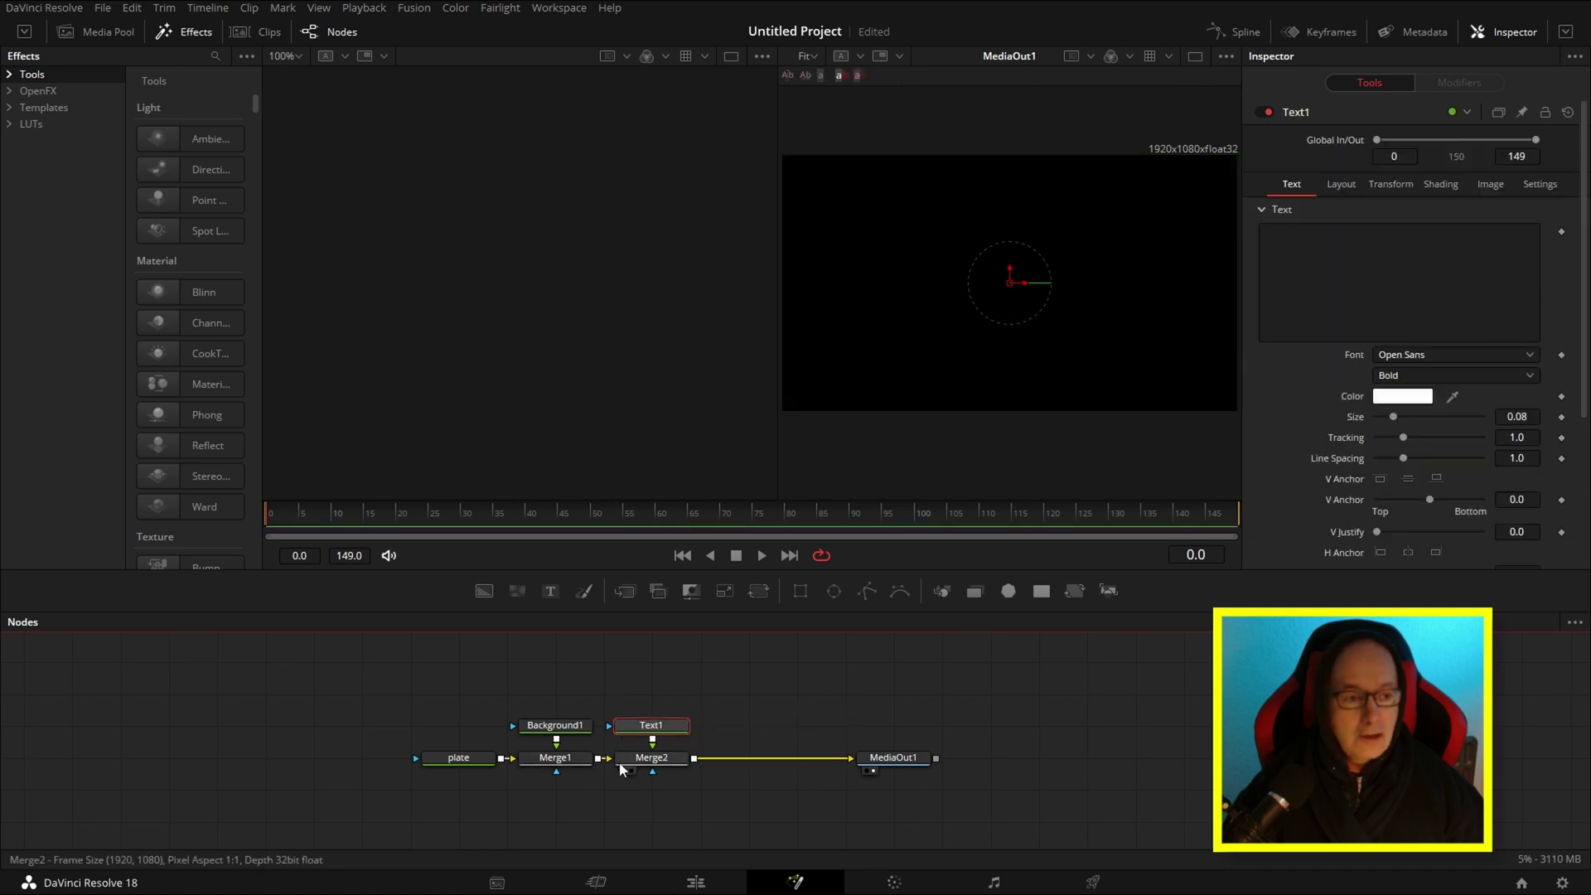
Enter 'HIDING CONTROLS IN THE INSPECTOR' on three lines in Text1, using Poppins Bold.
{"action": "left_click", "coordinate": [1393, 260]}
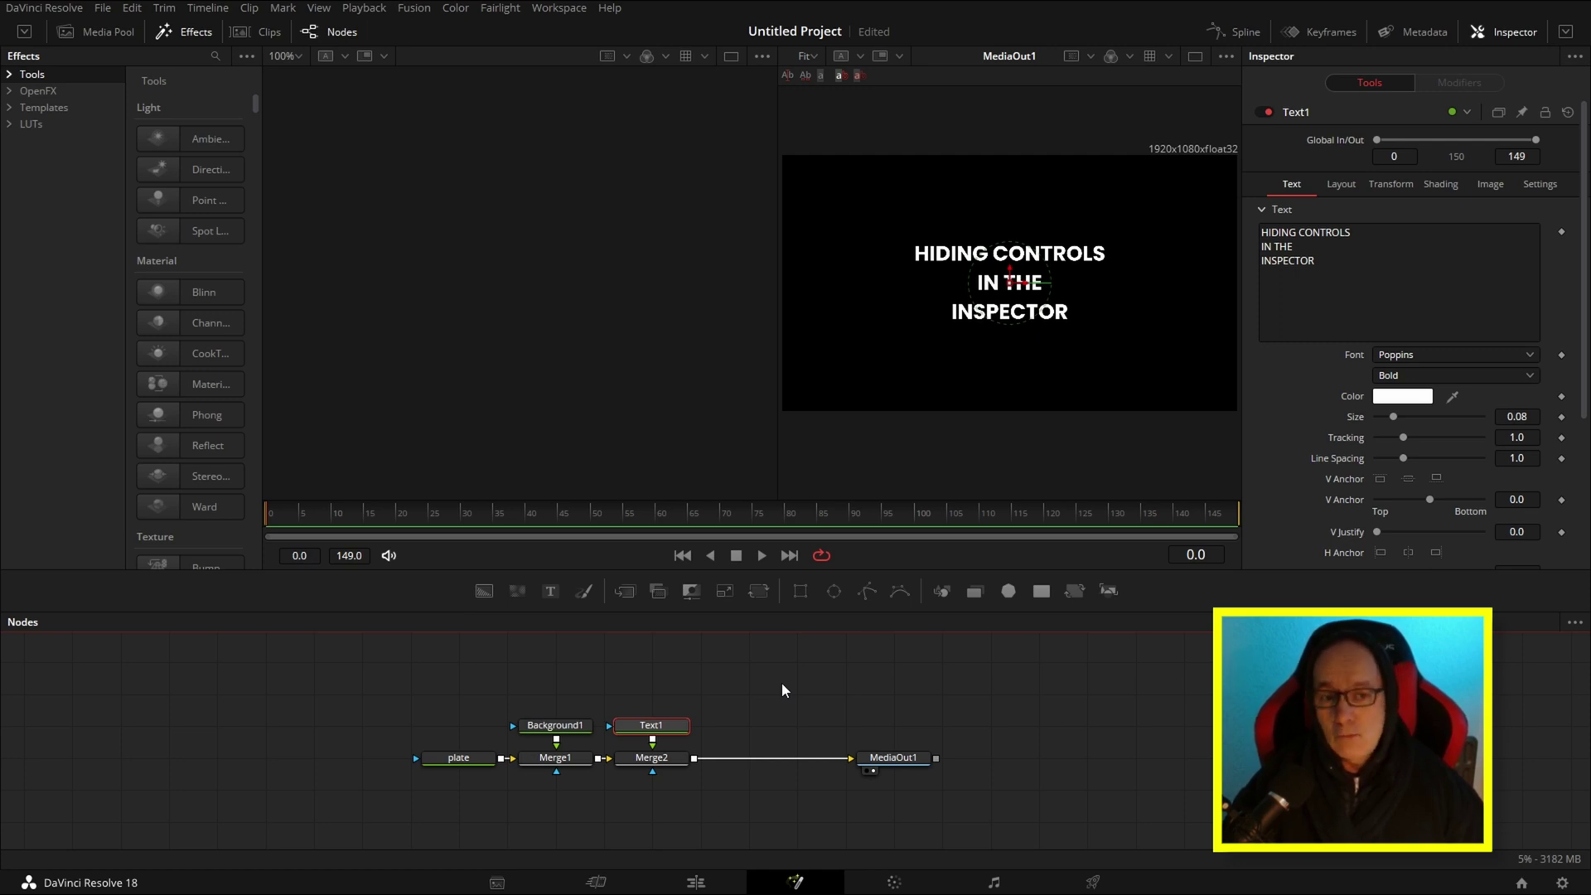
{"action": "left_click", "coordinate": [777, 684]}
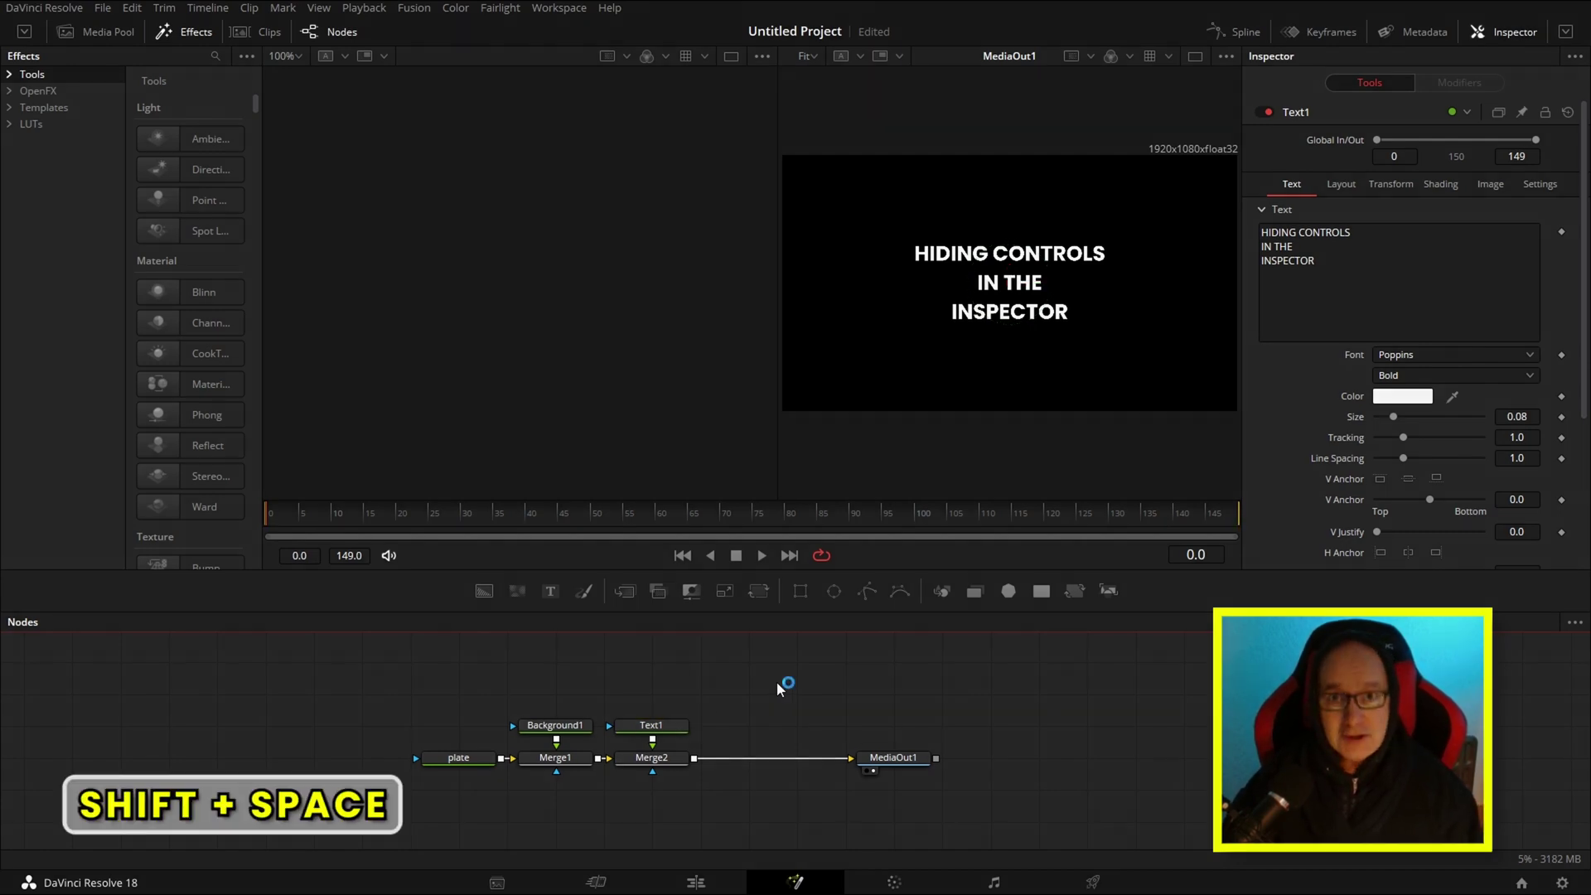
Add a Rectangle node through the tool search and place Rectangle1 below Merge1.
{"action": "key", "text": "shift+space"}
{"action": "type", "text": "textmask"}
{"action": "key", "text": "BackSpace"}
{"action": "key", "text": "BackSpace"}
{"action": "key", "text": "BackSpace"}
{"action": "key", "text": "BackSpace"}
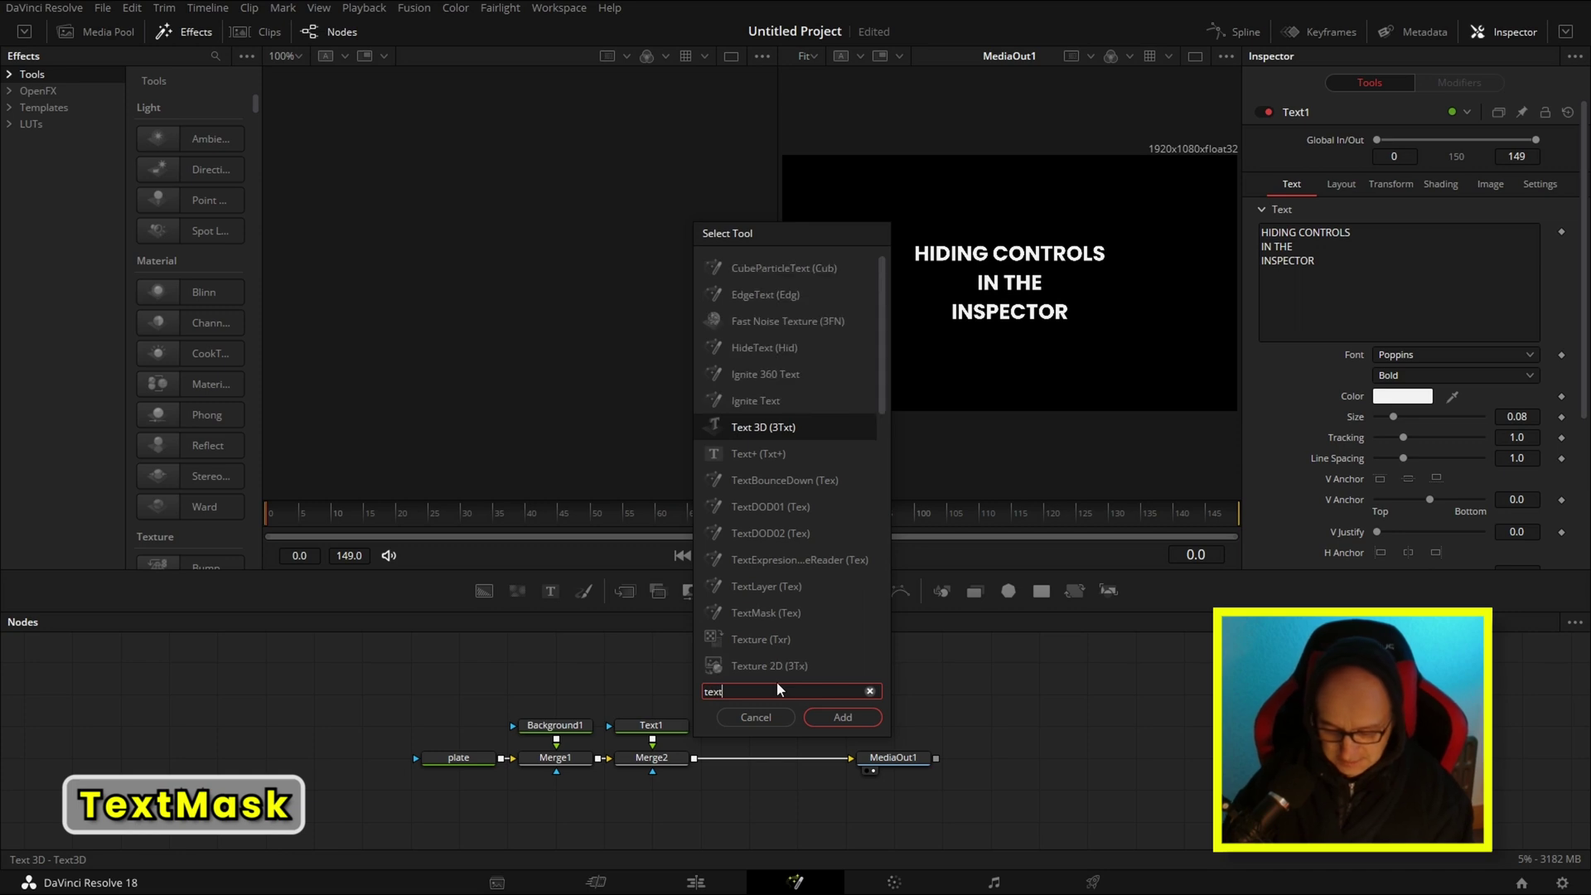
{"action": "key", "text": "BackSpace"}
{"action": "key", "text": "BackSpace"}
{"action": "key", "text": "BackSpace"}
{"action": "key", "text": "BackSpace"}
{"action": "type", "text": "rectangle"}
{"action": "key", "text": "Return"}
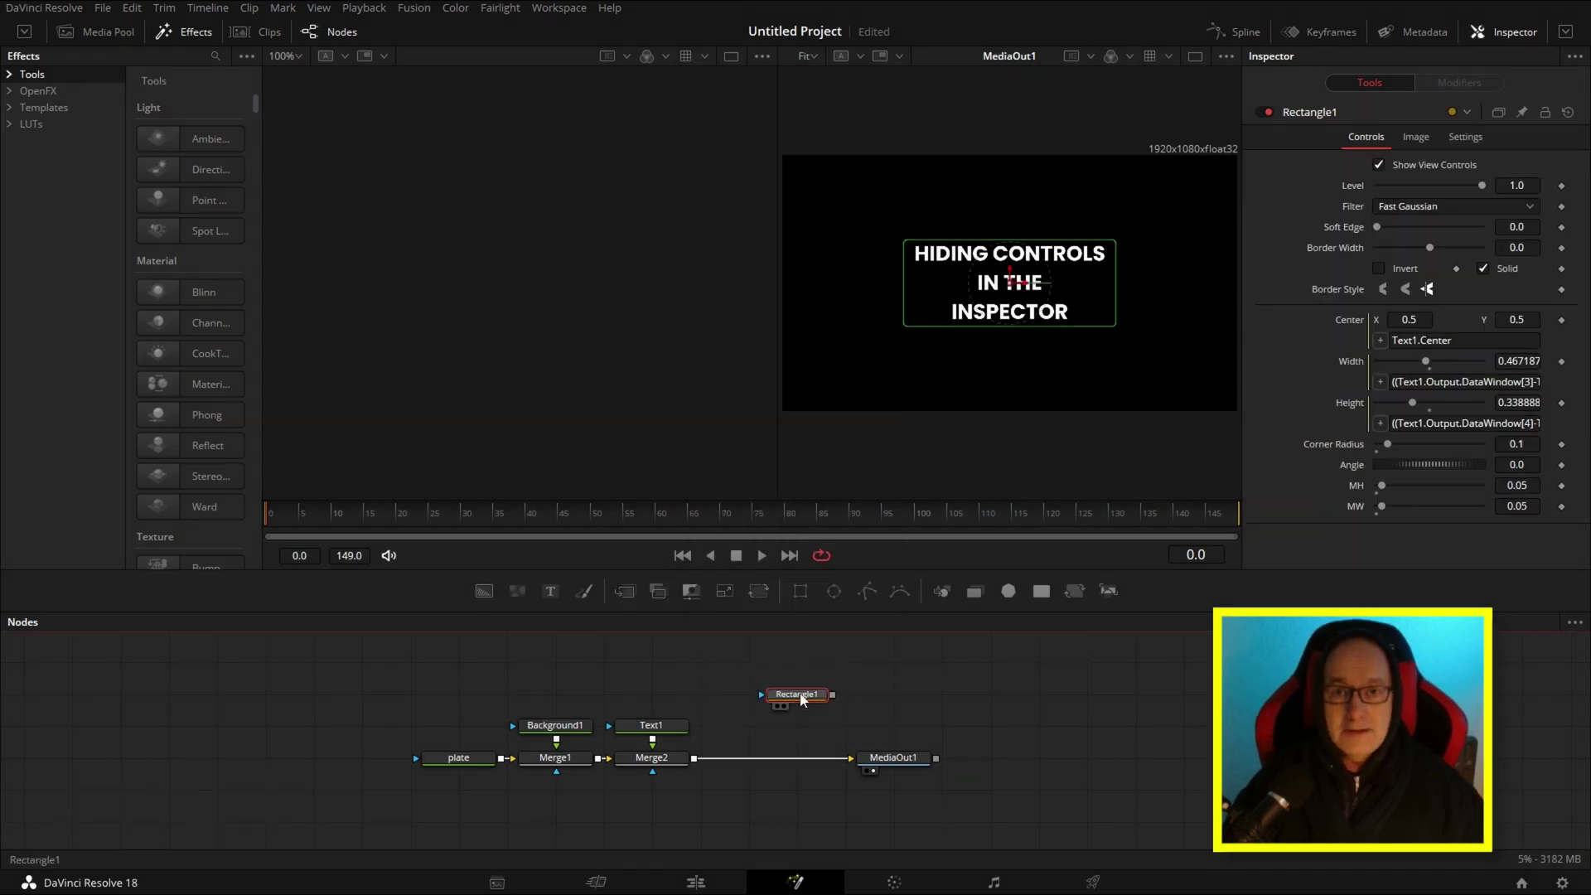
{"action": "left_click_drag", "start_coordinate": [802, 701], "coordinate": [561, 795]}
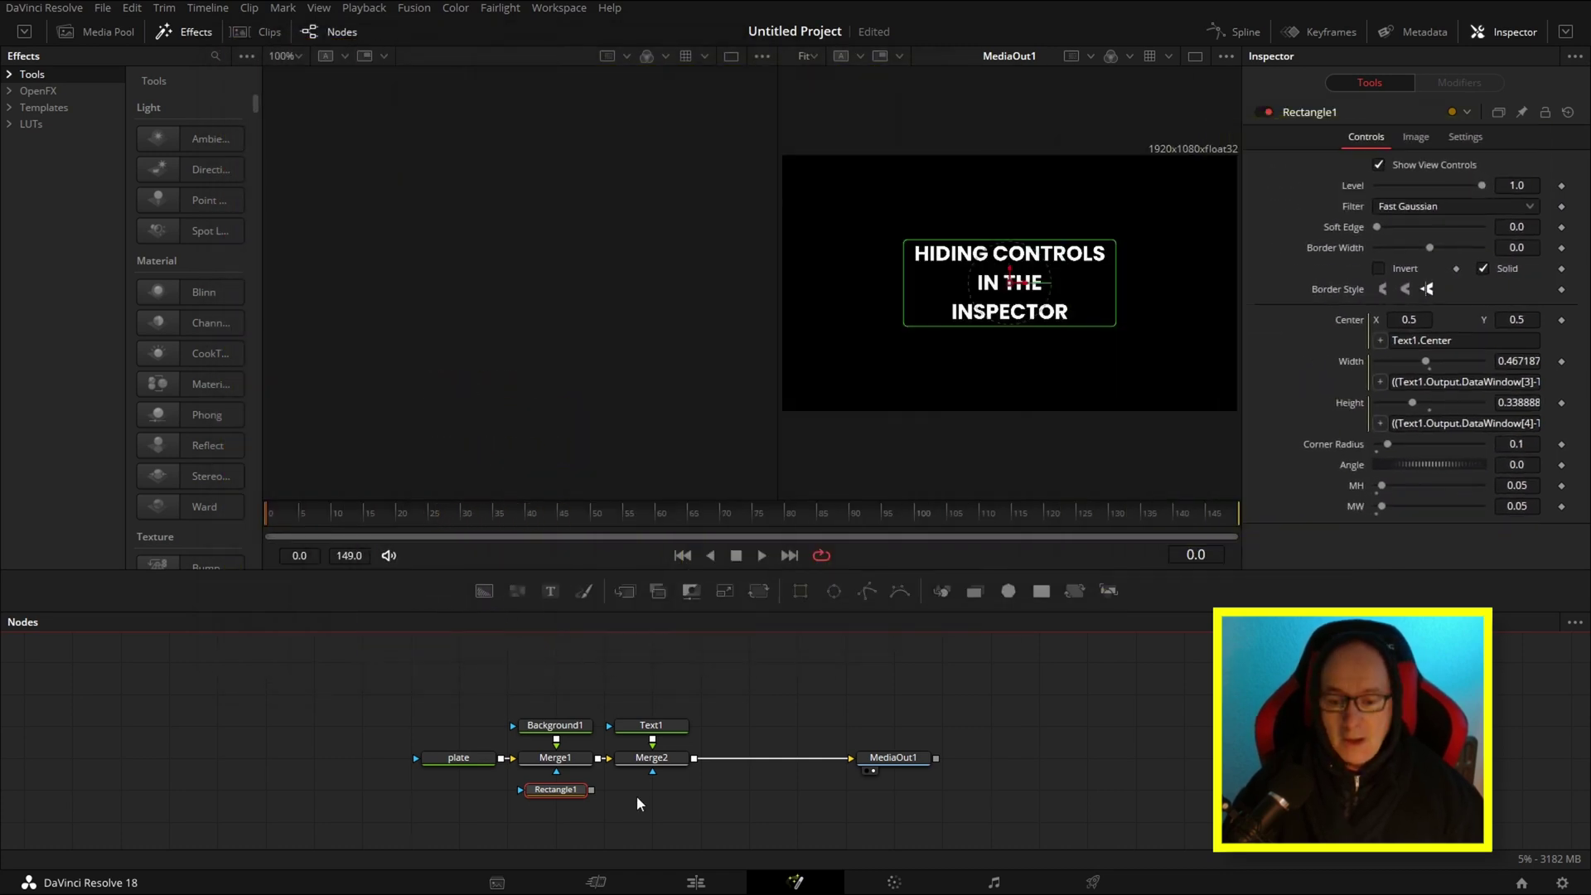
Connect Rectangle1 to Merge1's mask input, then test and undo a plate margin change.
{"action": "left_click_drag", "start_coordinate": [592, 795], "coordinate": [556, 772]}
{"action": "left_click", "coordinate": [1060, 734]}
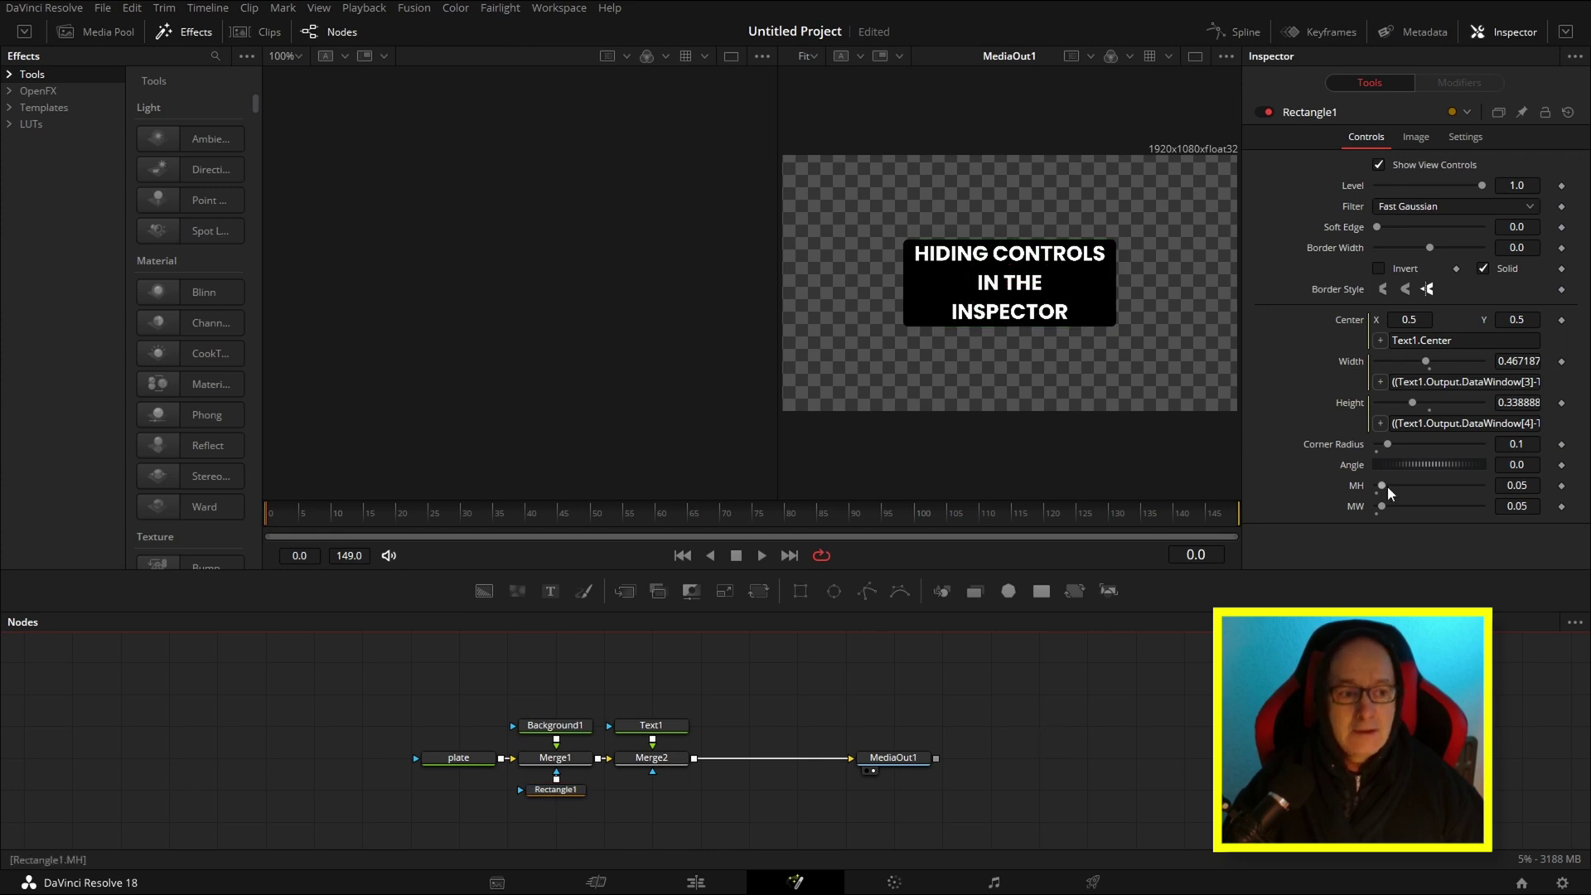
{"action": "left_click_drag", "start_coordinate": [1382, 486], "coordinate": [1382, 508]}
{"action": "key", "text": "ctrl+z"}
{"action": "key", "text": "ctrl+z"}
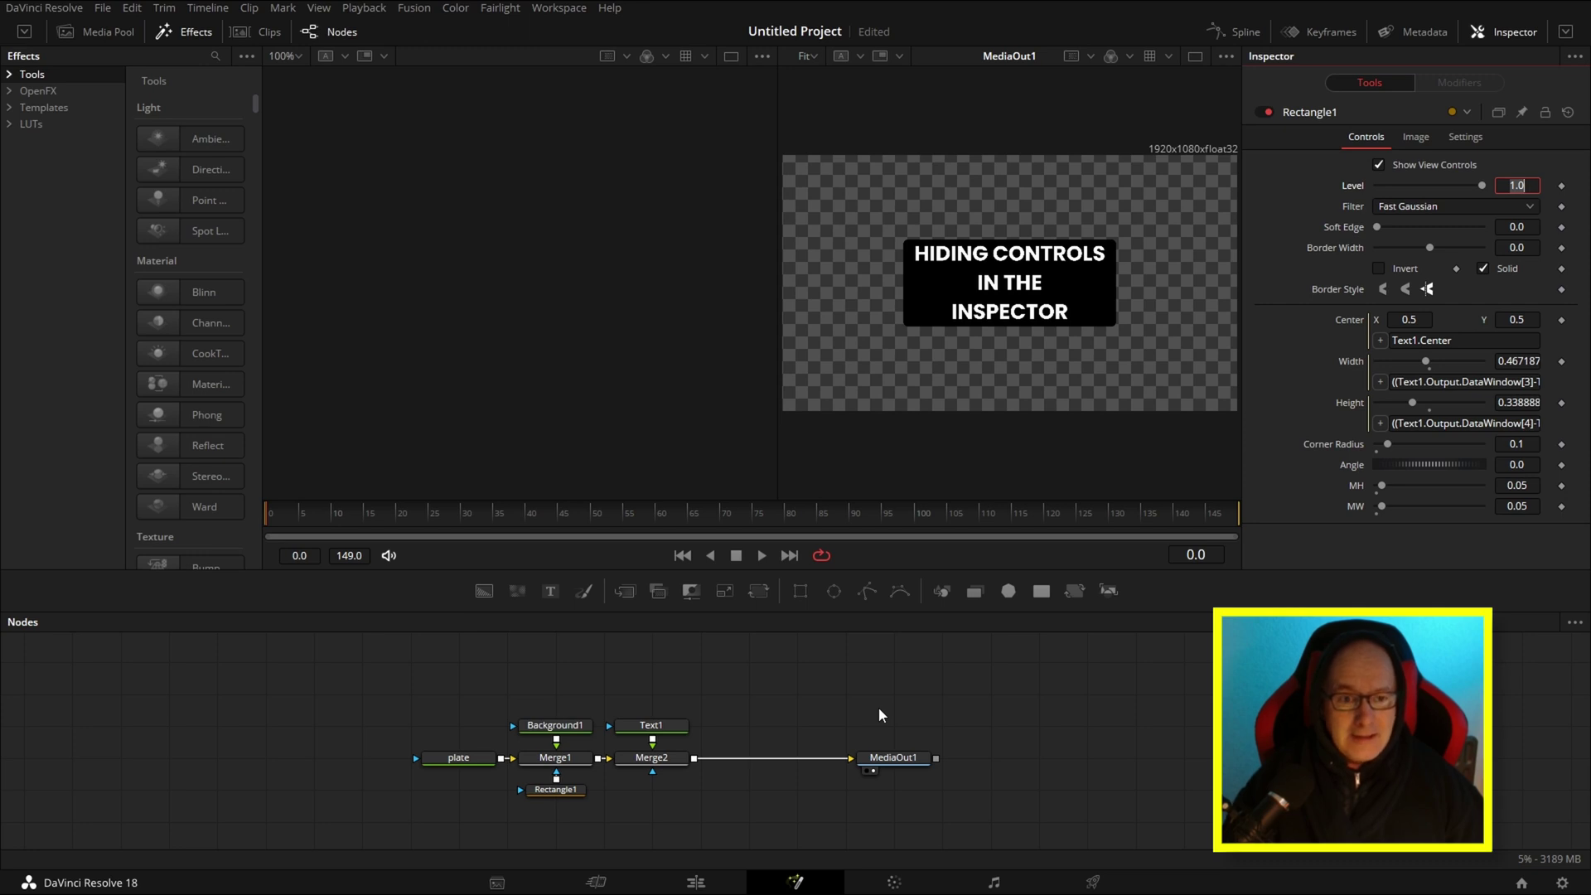
Select Text1 and save the project with Ctrl+S.
{"action": "left_click", "coordinate": [664, 735]}
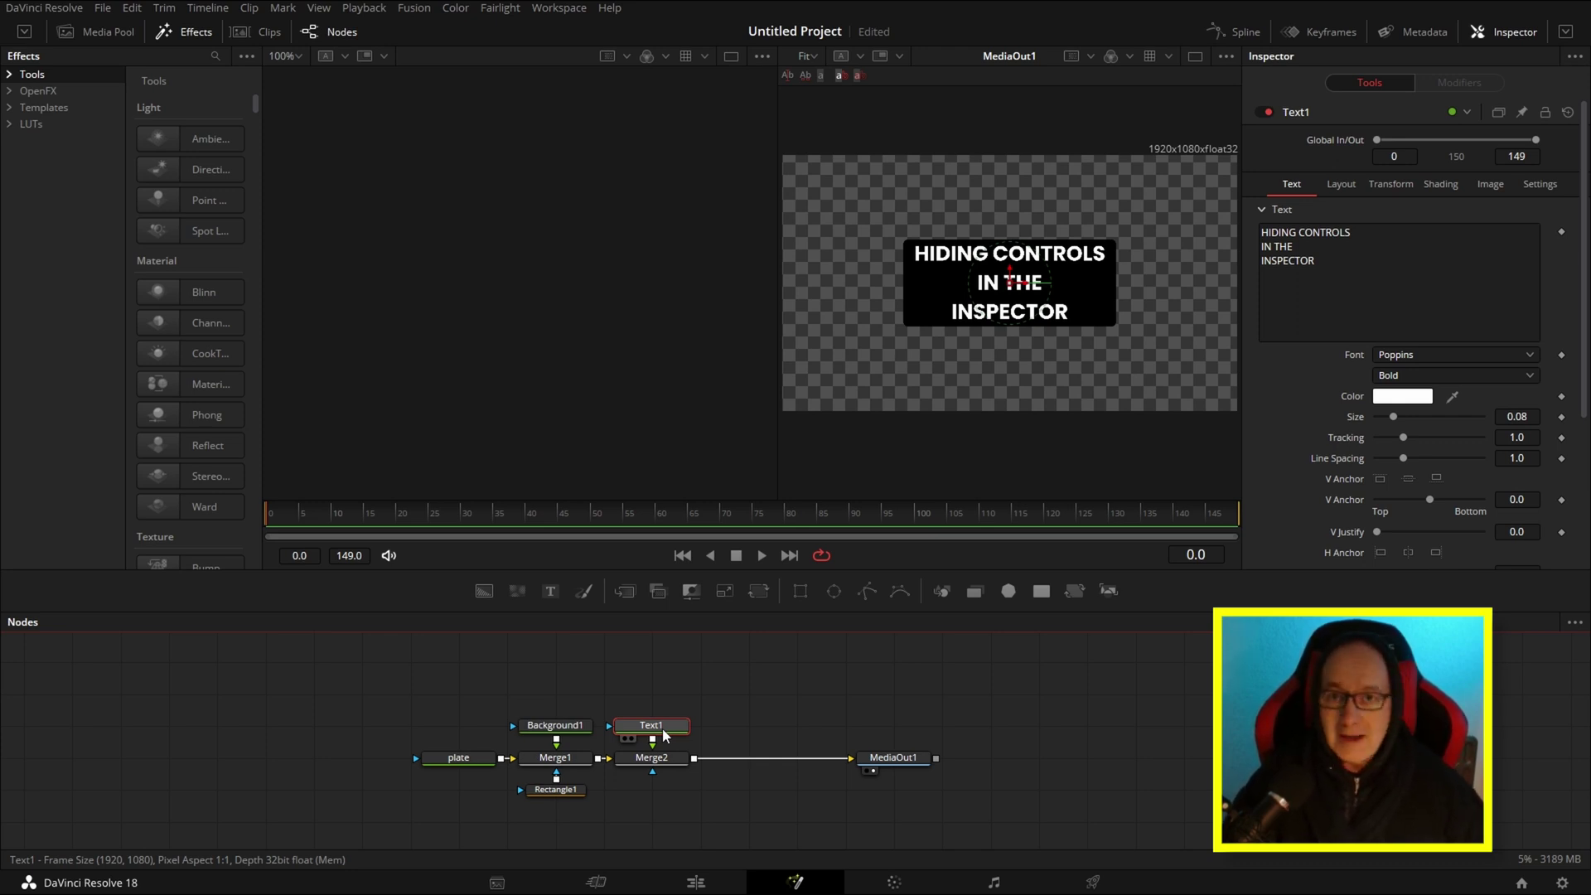
{"action": "key", "text": "ctrl+s"}
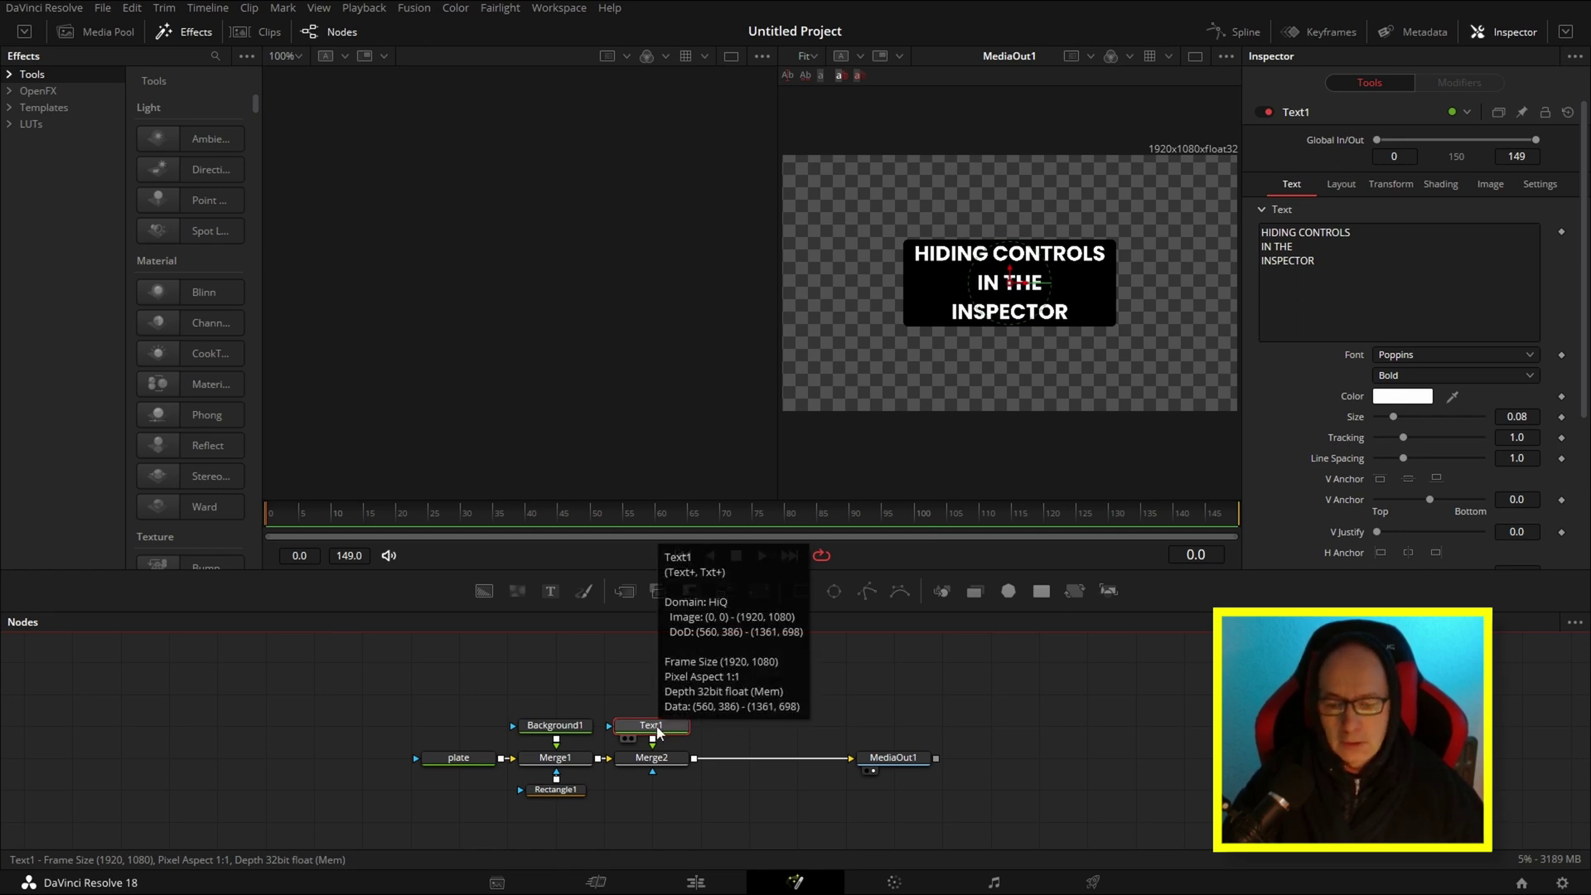
{"action": "left_click", "coordinate": [656, 732], "text": "ctrl"}
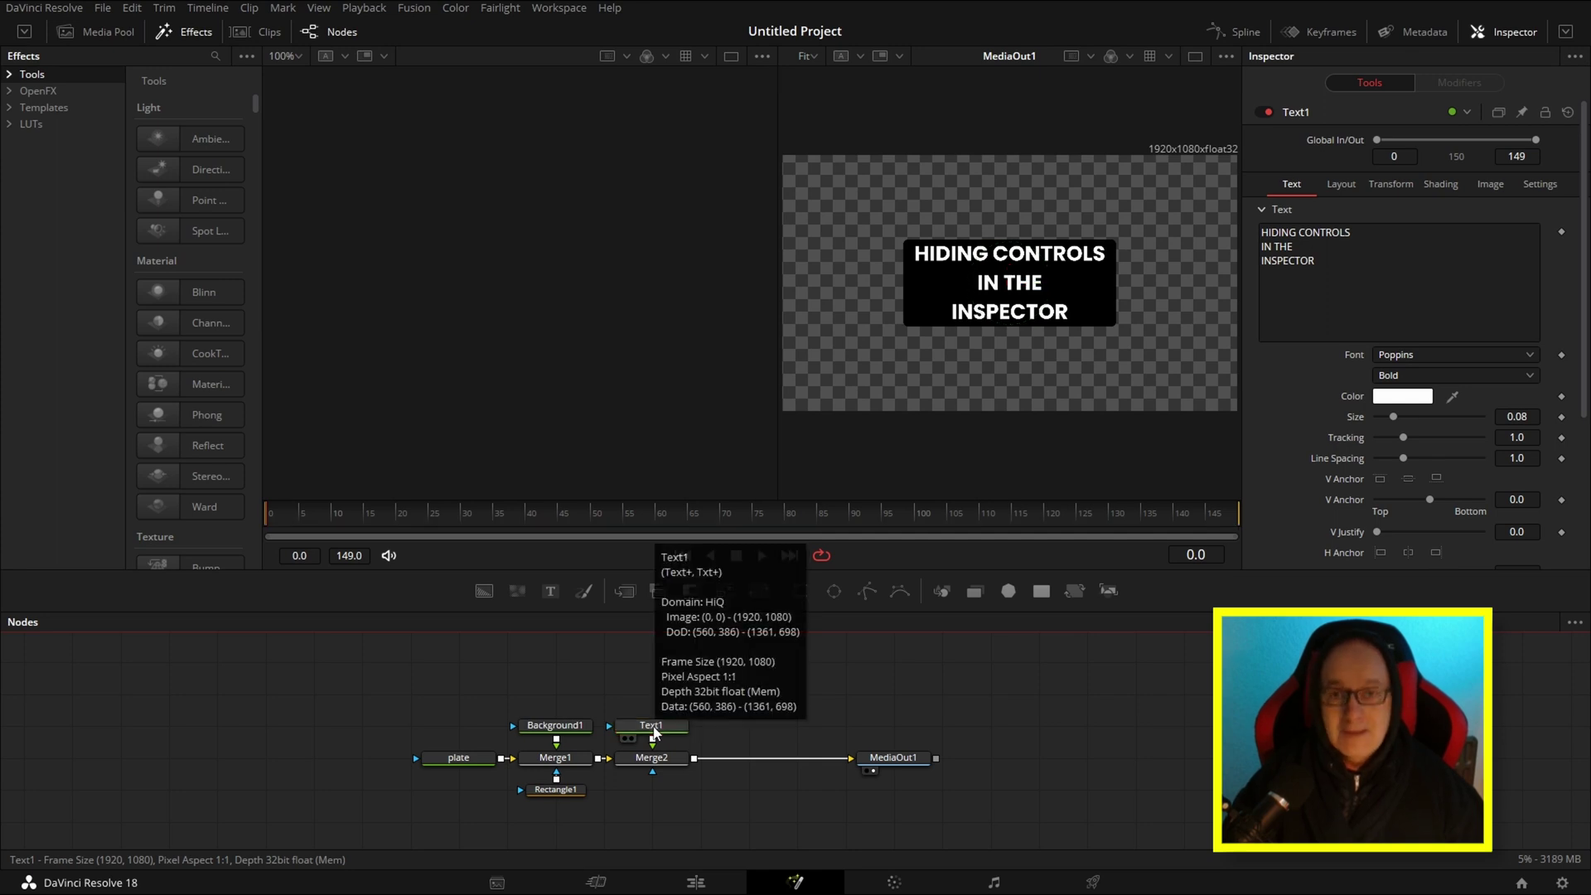
Add a custom control to Text1 named 'Hide Controls', non-animatable and passive.
{"action": "right_click", "coordinate": [656, 731]}
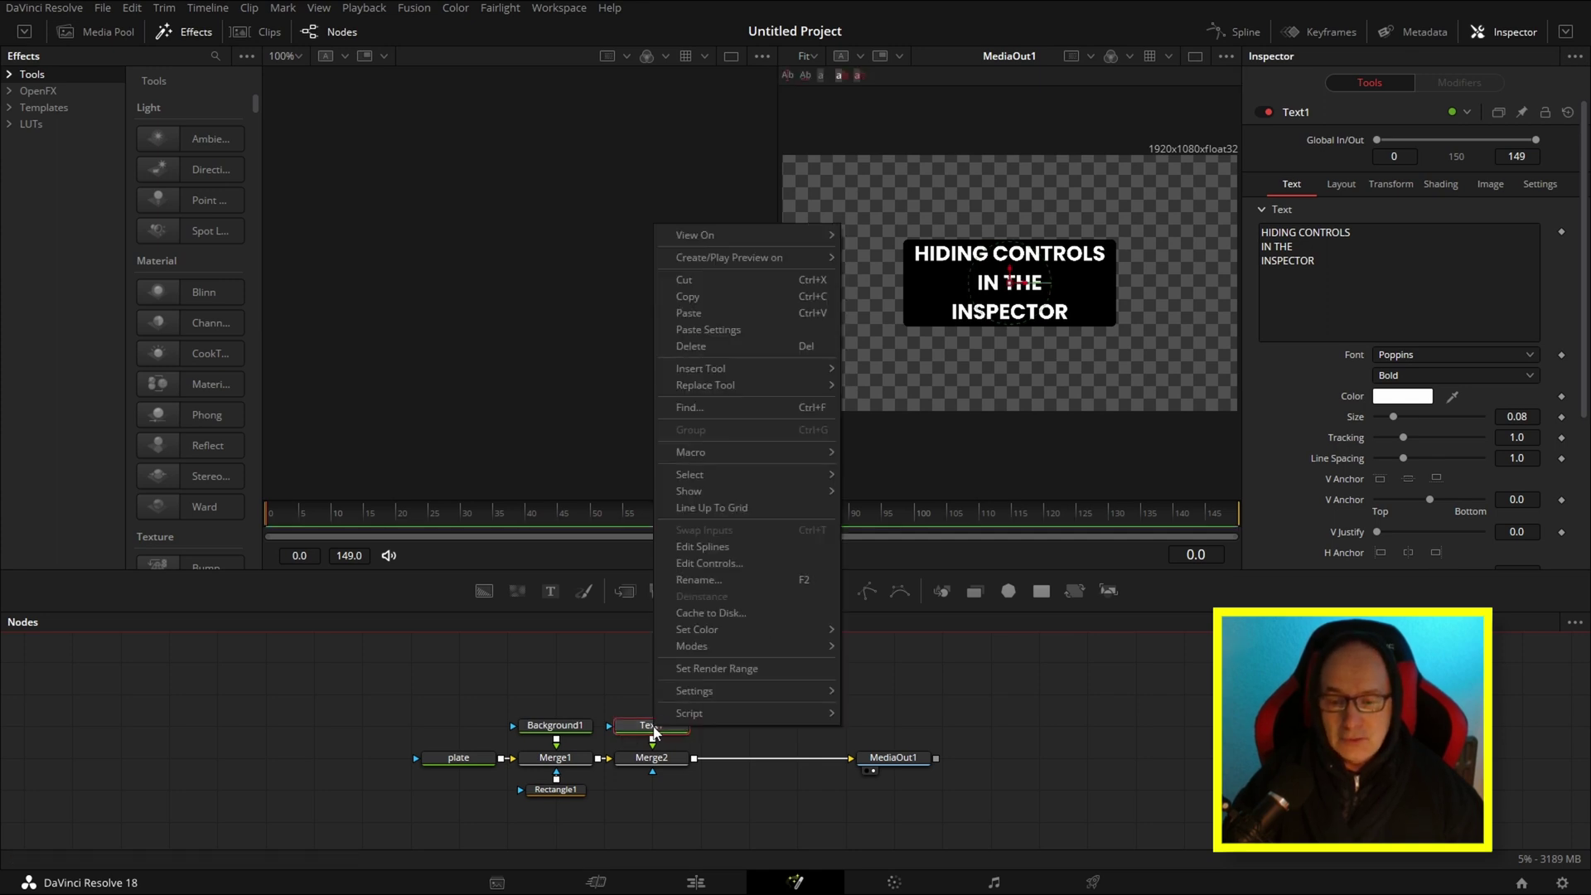
{"action": "left_click", "coordinate": [704, 562]}
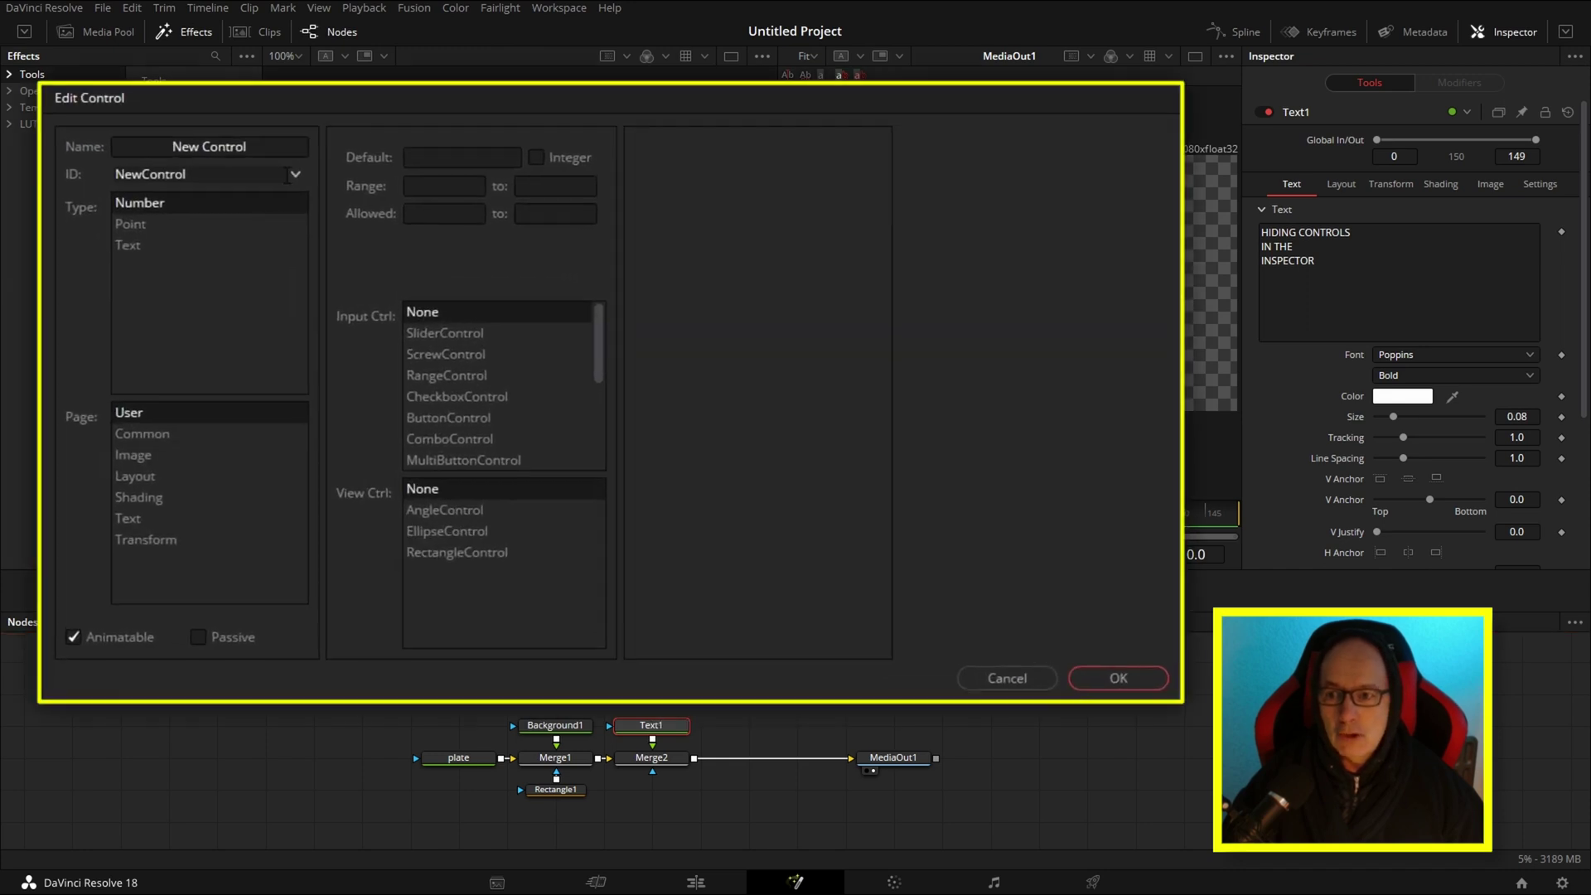
{"action": "left_click", "coordinate": [165, 145]}
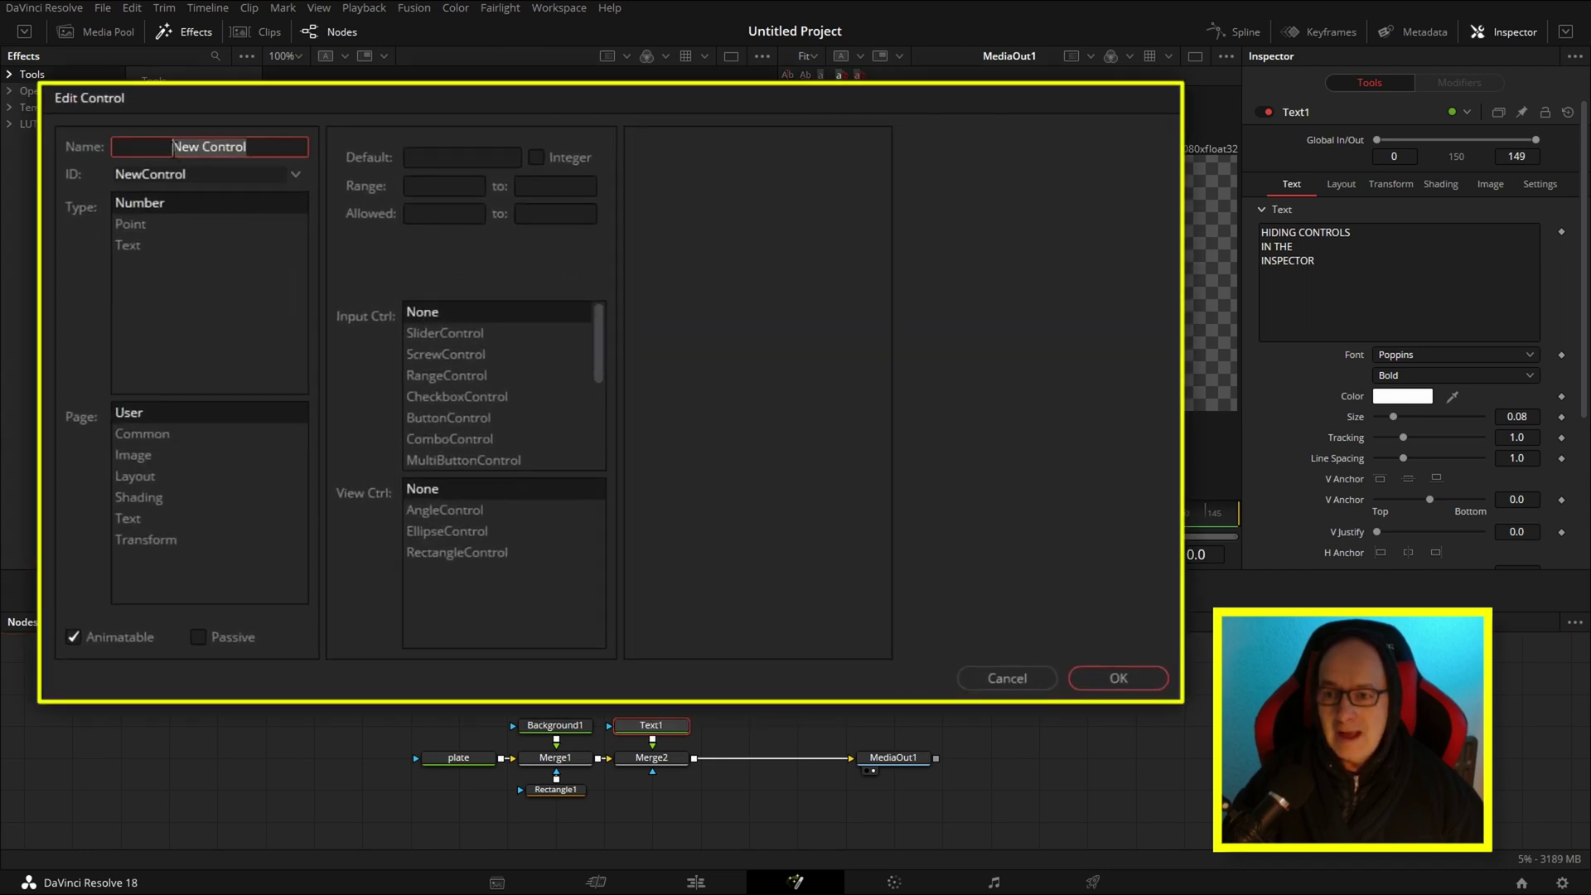
{"action": "type", "text": "Hide "}
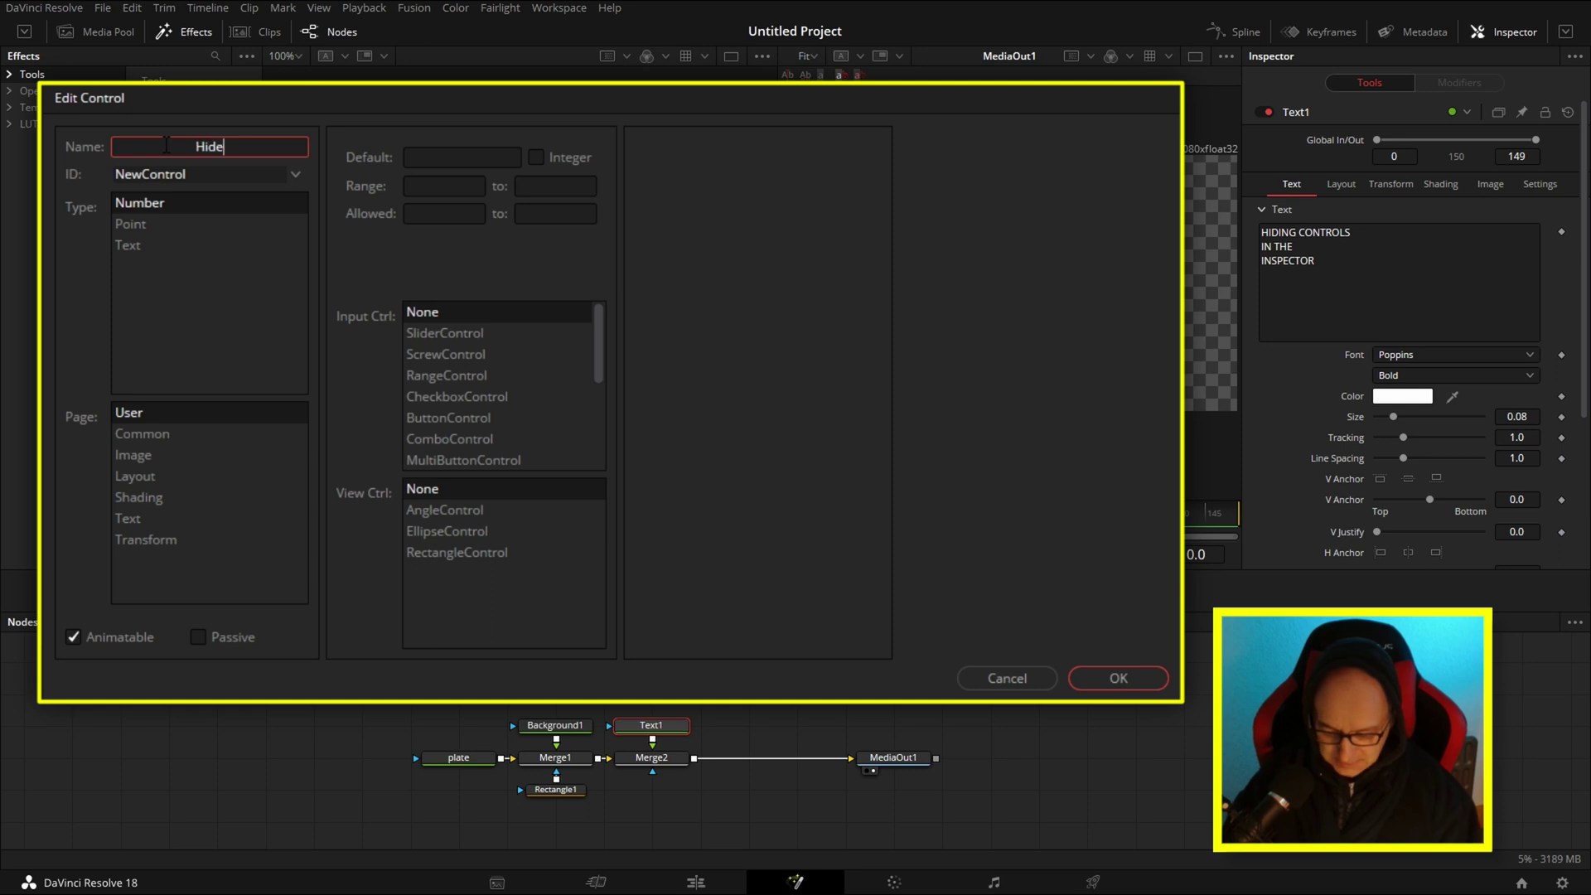
{"action": "type", "text": "Contr"}
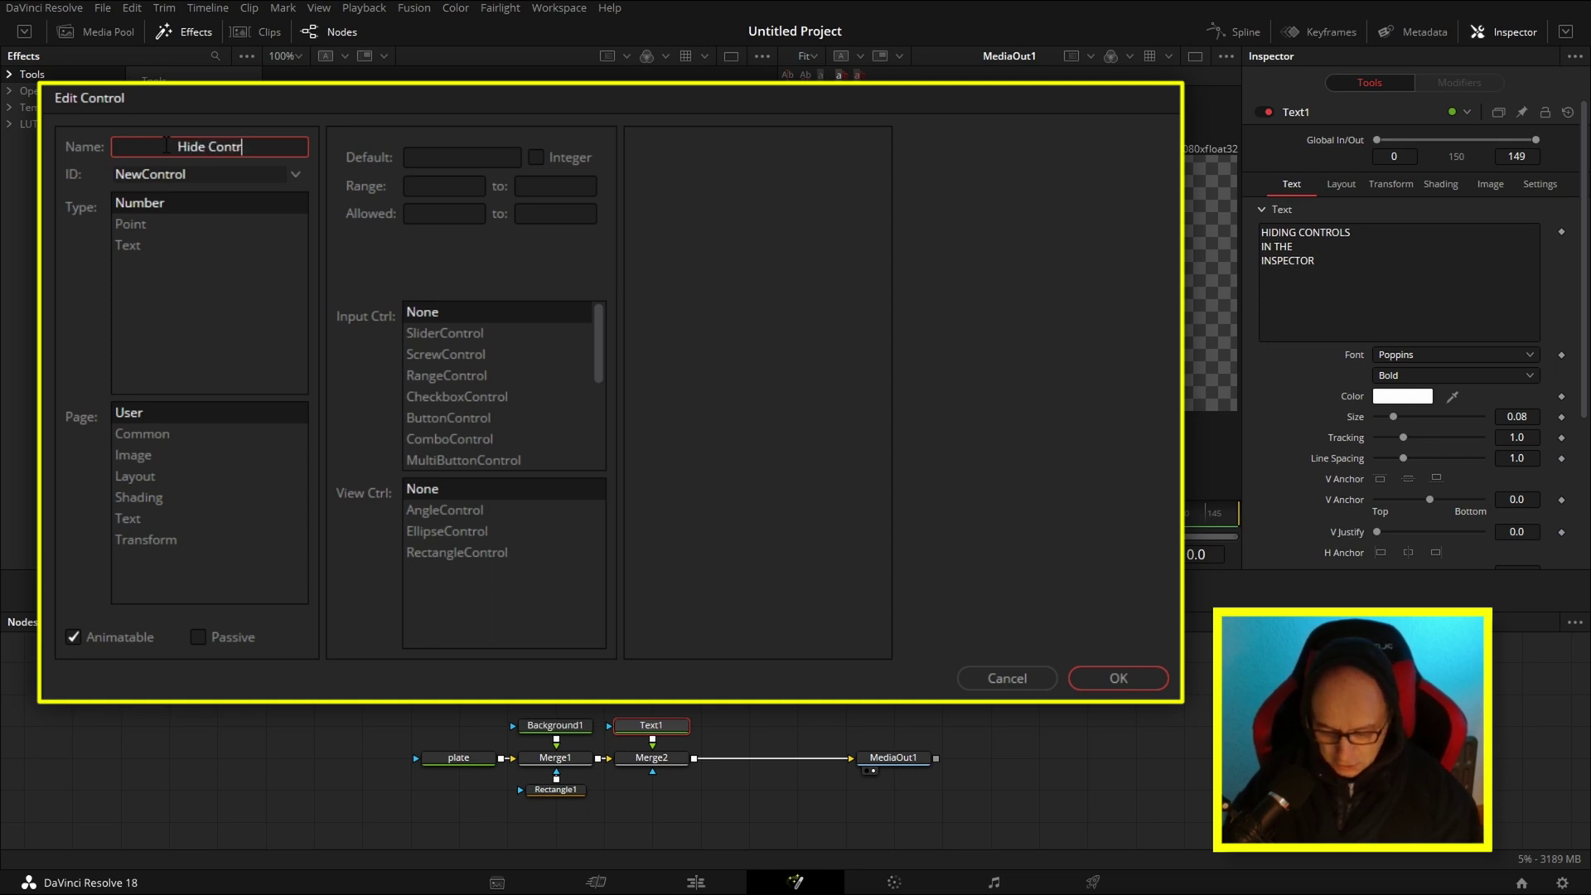
{"action": "type", "text": "ols"}
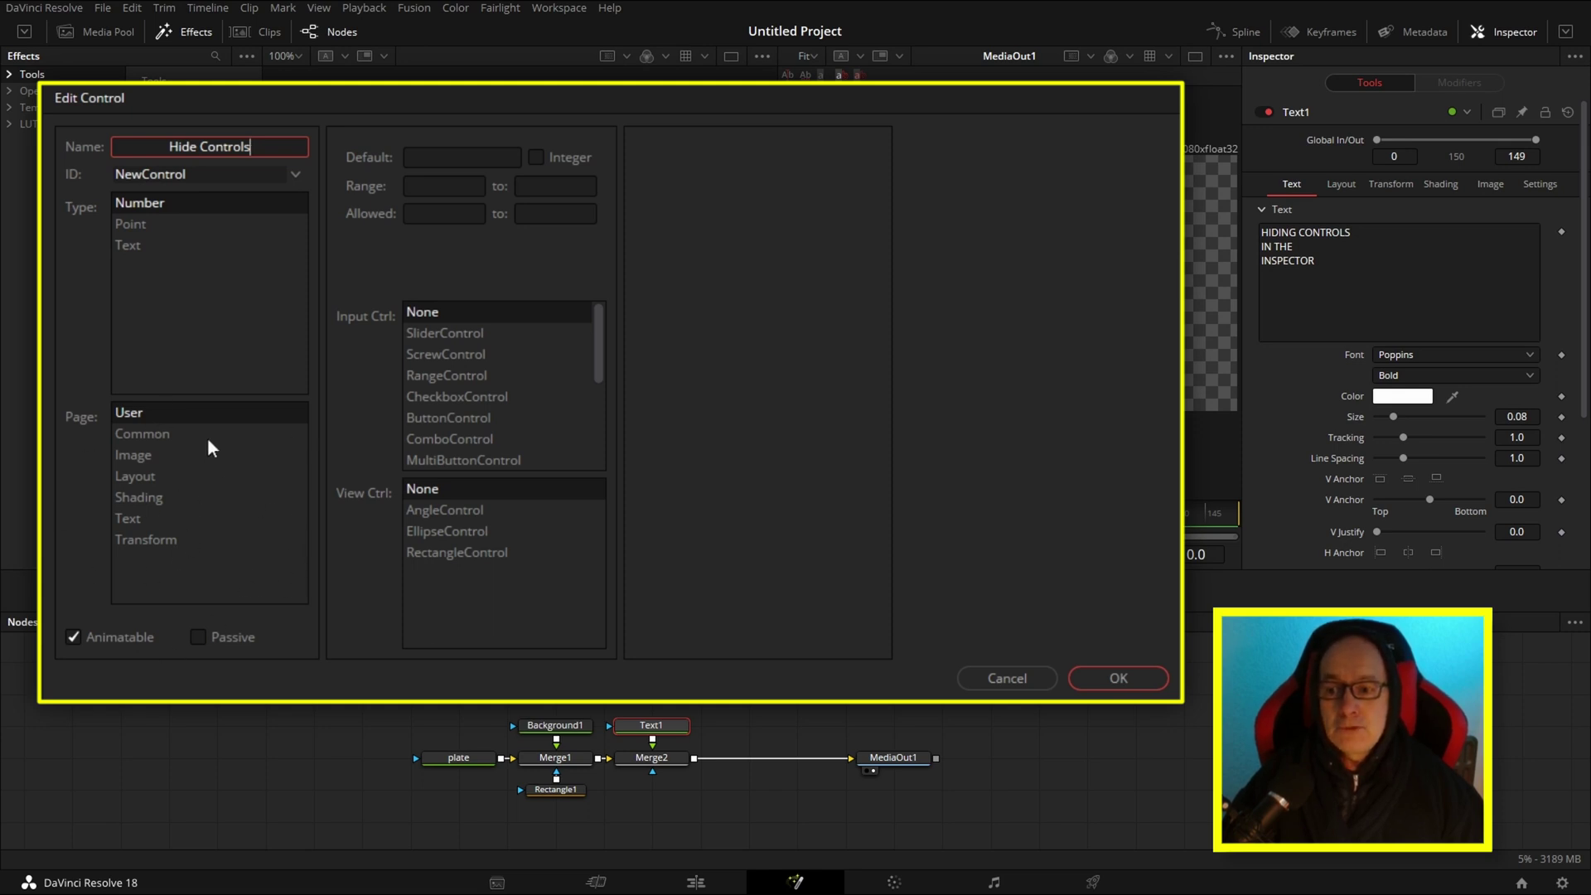
{"action": "left_click", "coordinate": [73, 638]}
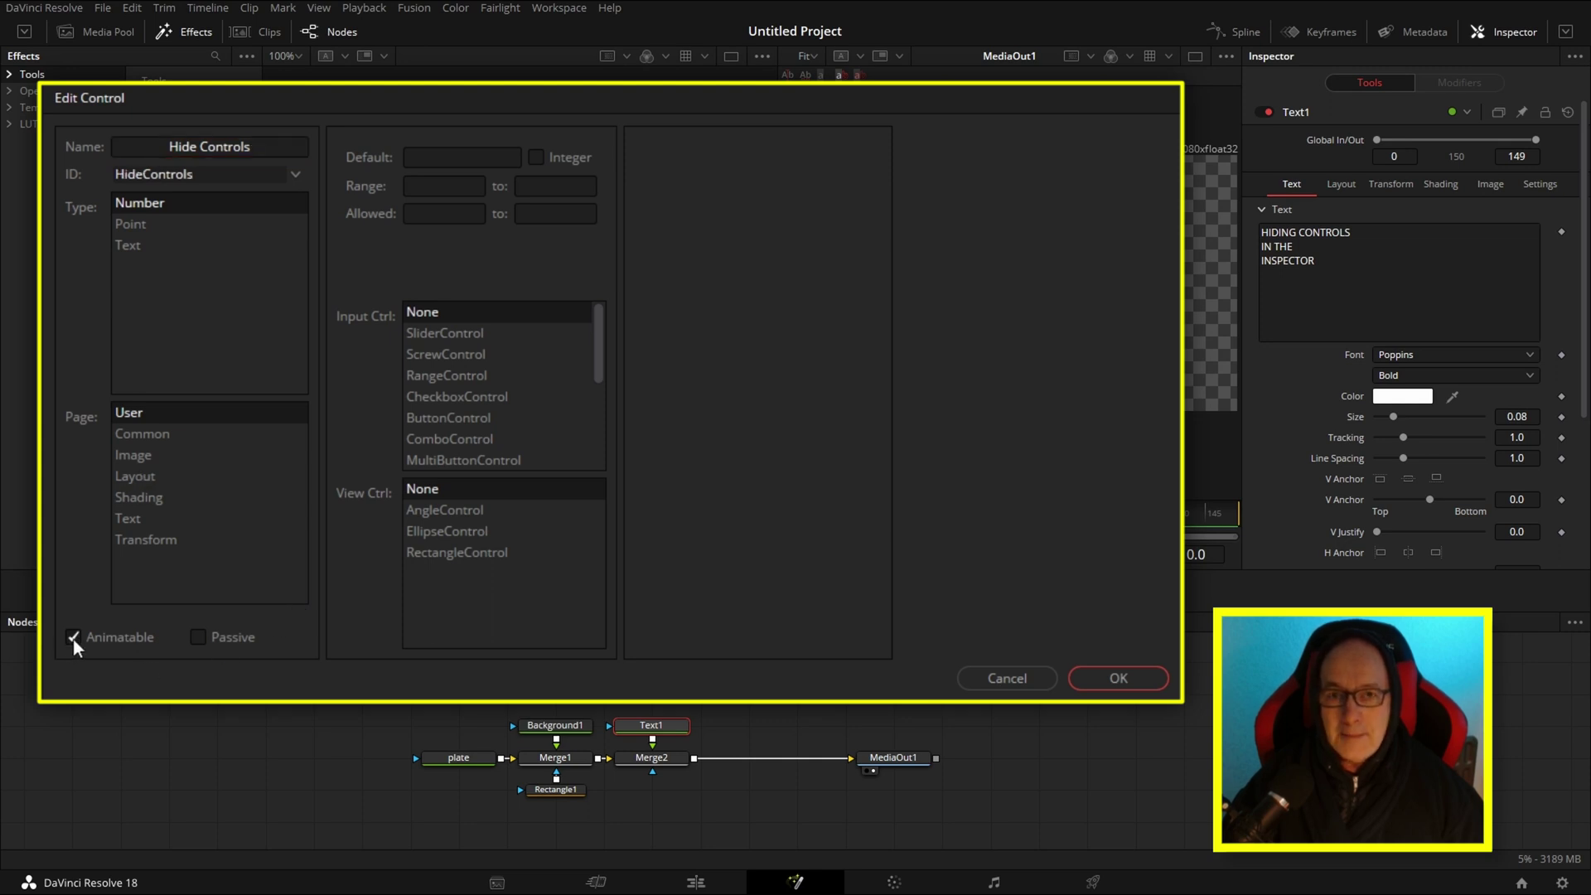
{"action": "left_click", "coordinate": [198, 640]}
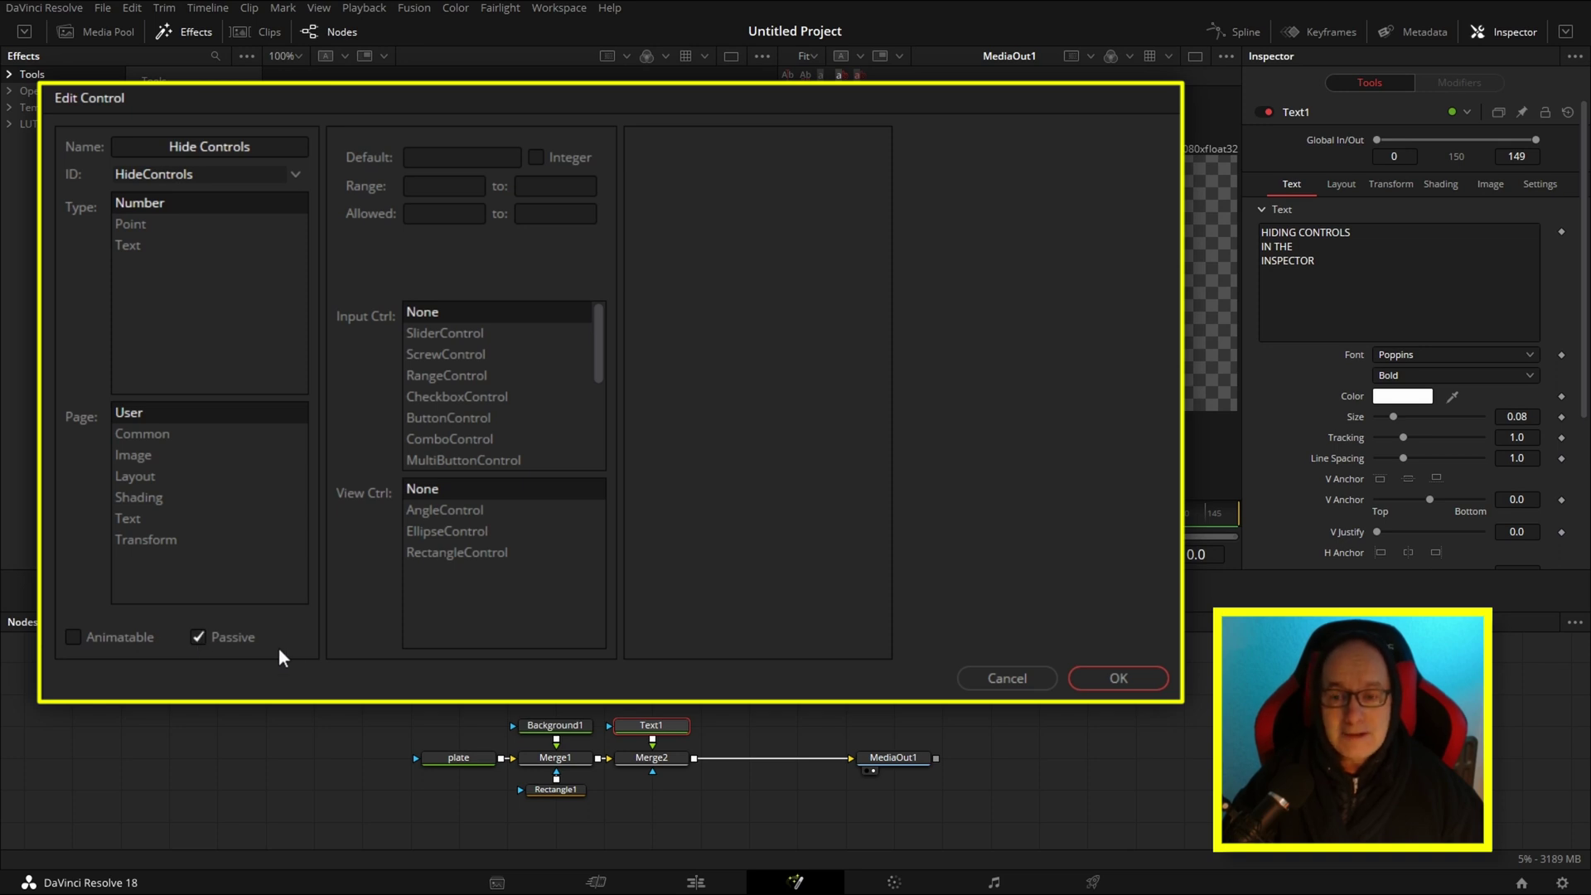
Give it default 0, integer values, range 0–1, CheckboxControl type and width 0.5.
{"action": "left_click", "coordinate": [502, 156]}
{"action": "type", "text": "0"}
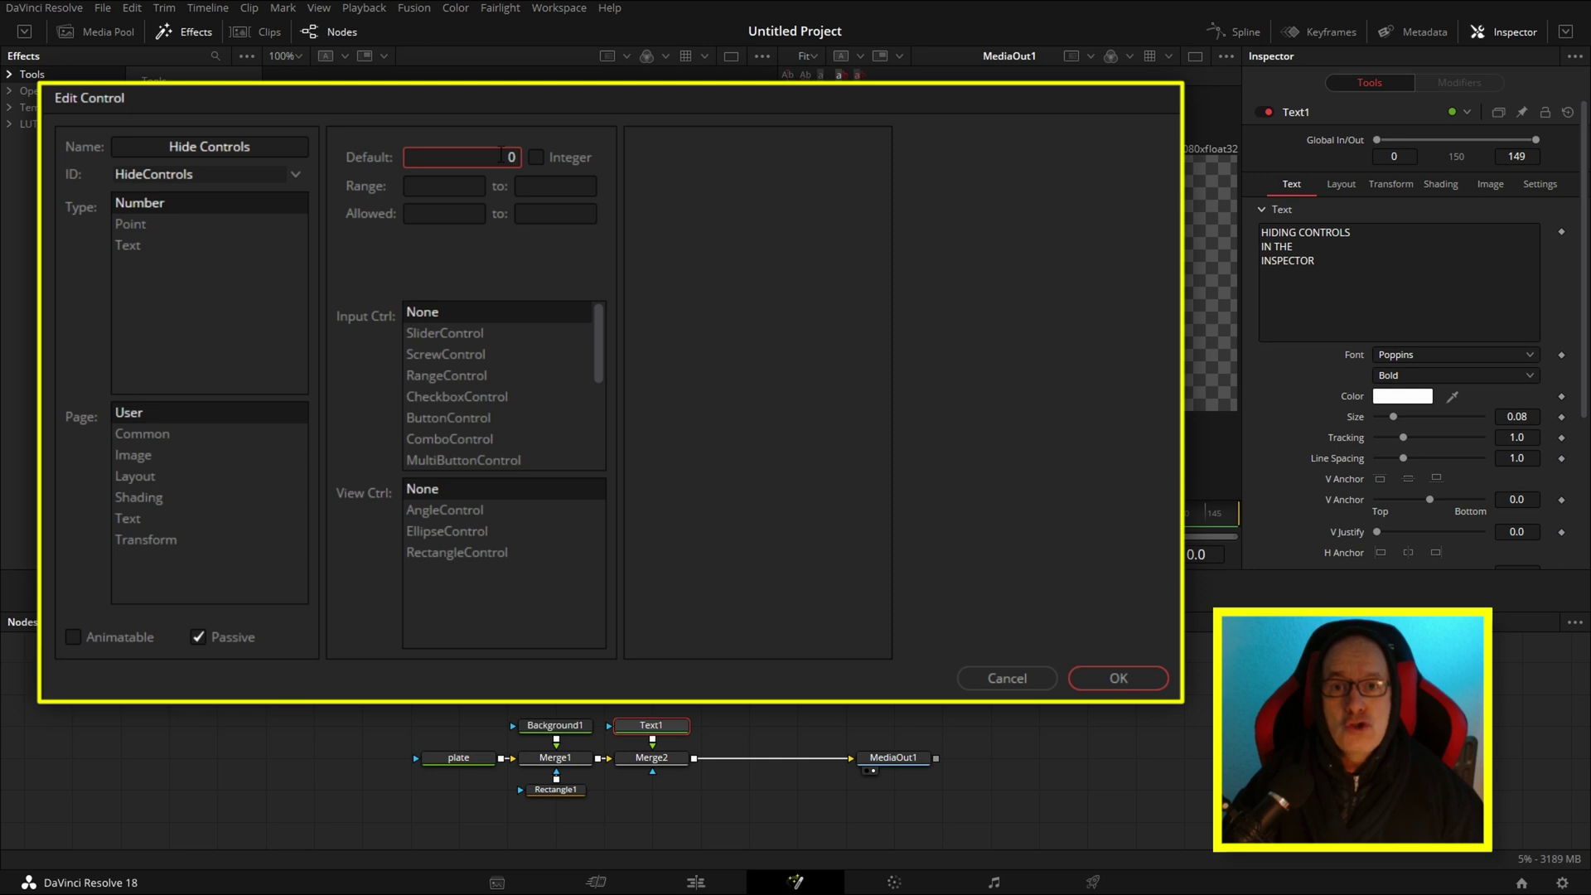
{"action": "left_click", "coordinate": [537, 157]}
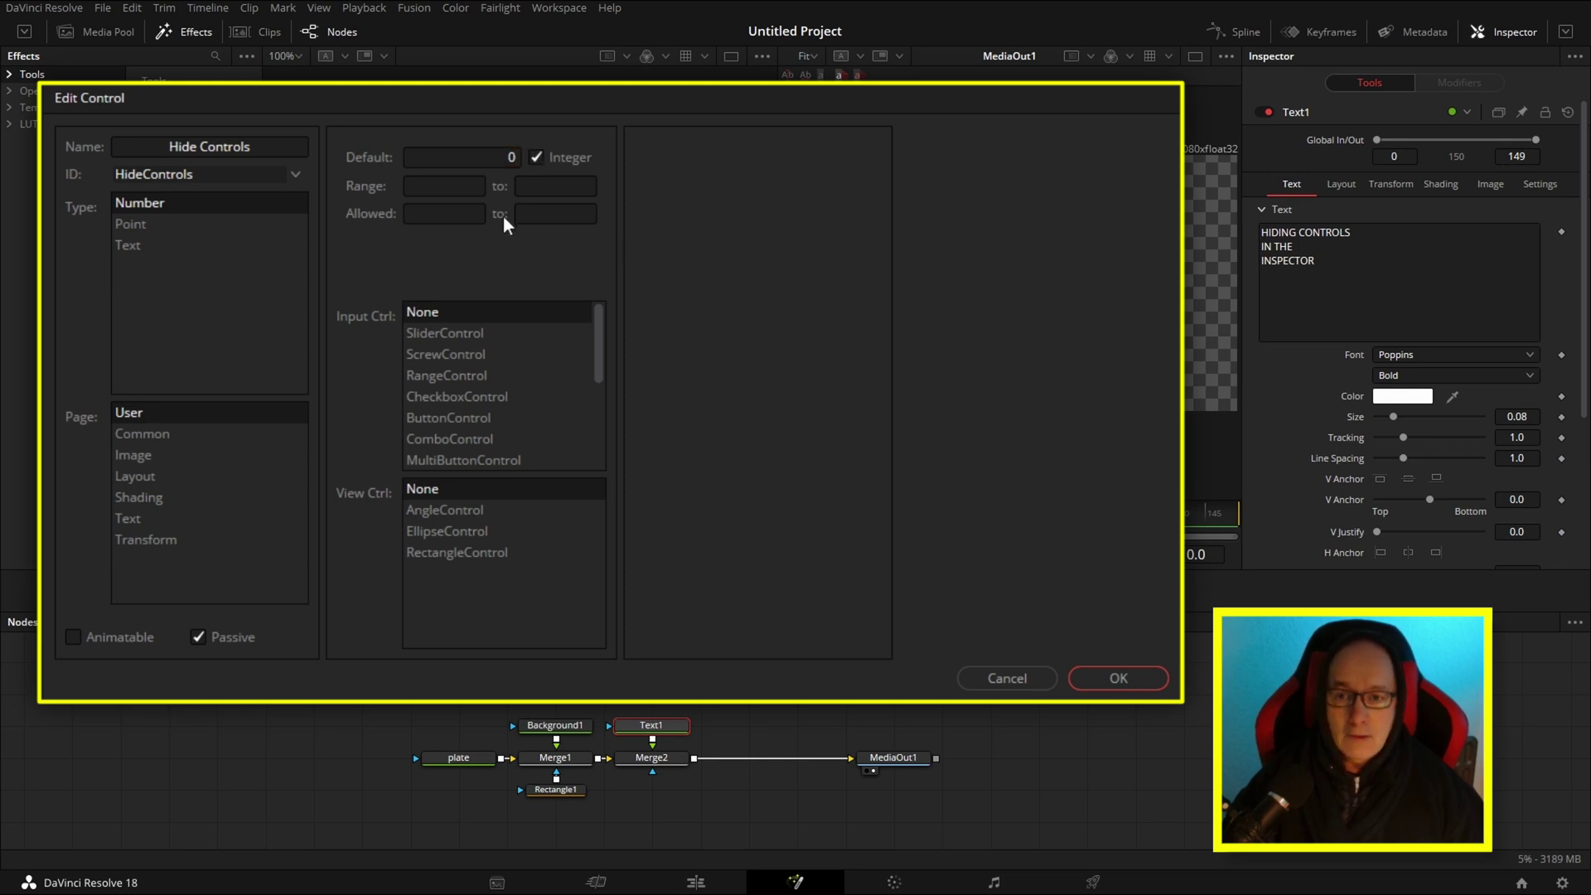
{"action": "left_click", "coordinate": [444, 186]}
{"action": "type", "text": "0"}
{"action": "key", "text": "Tab"}
{"action": "type", "text": "1"}
{"action": "key", "text": "Tab"}
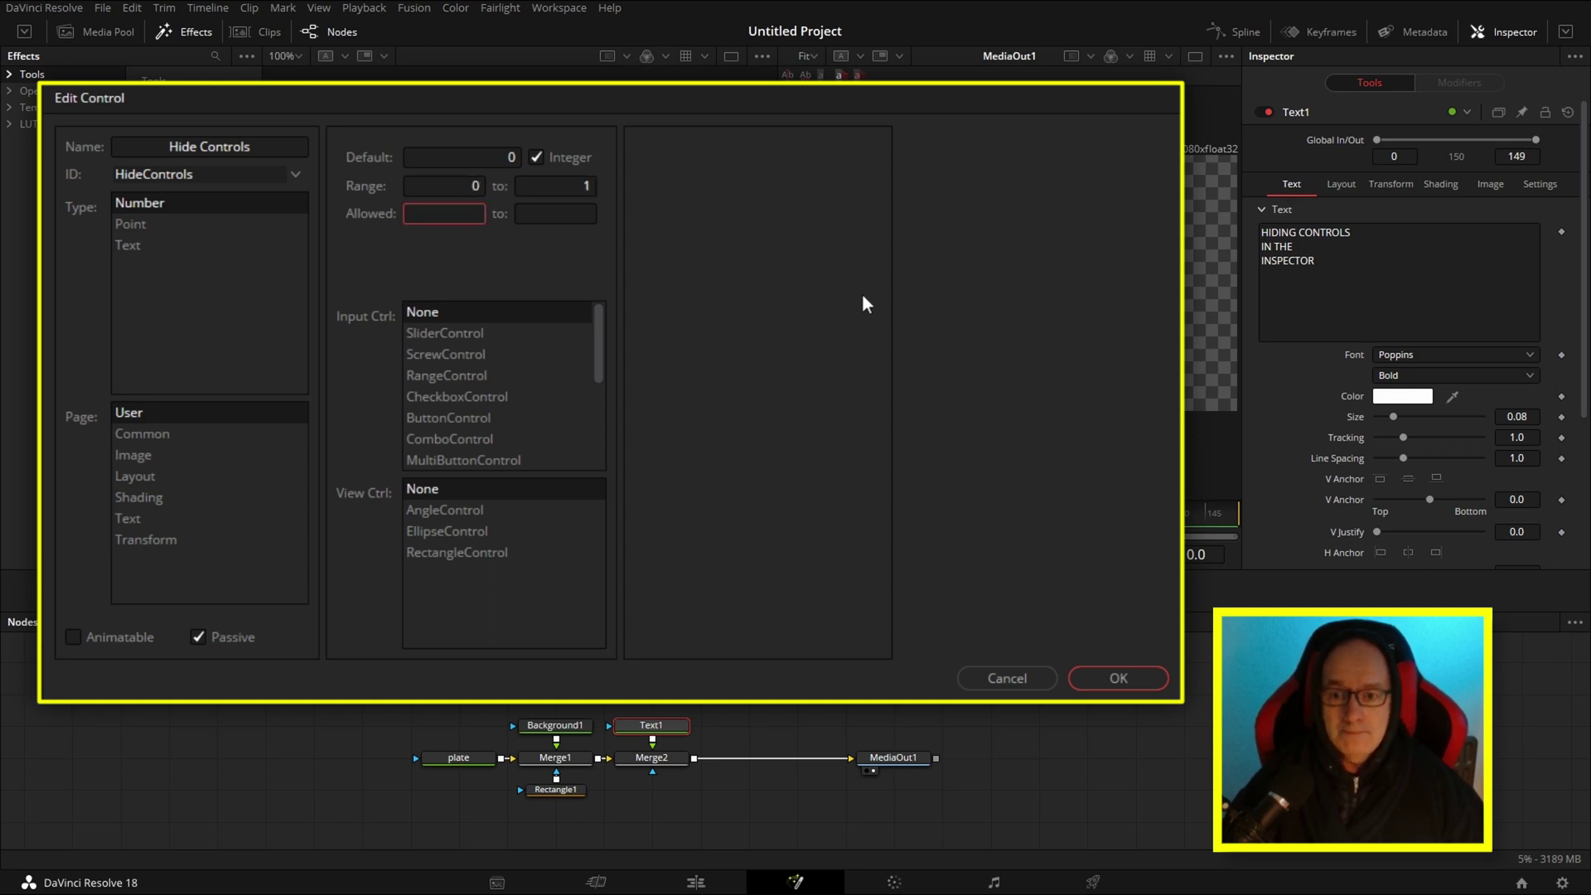
{"action": "left_click", "coordinate": [442, 396]}
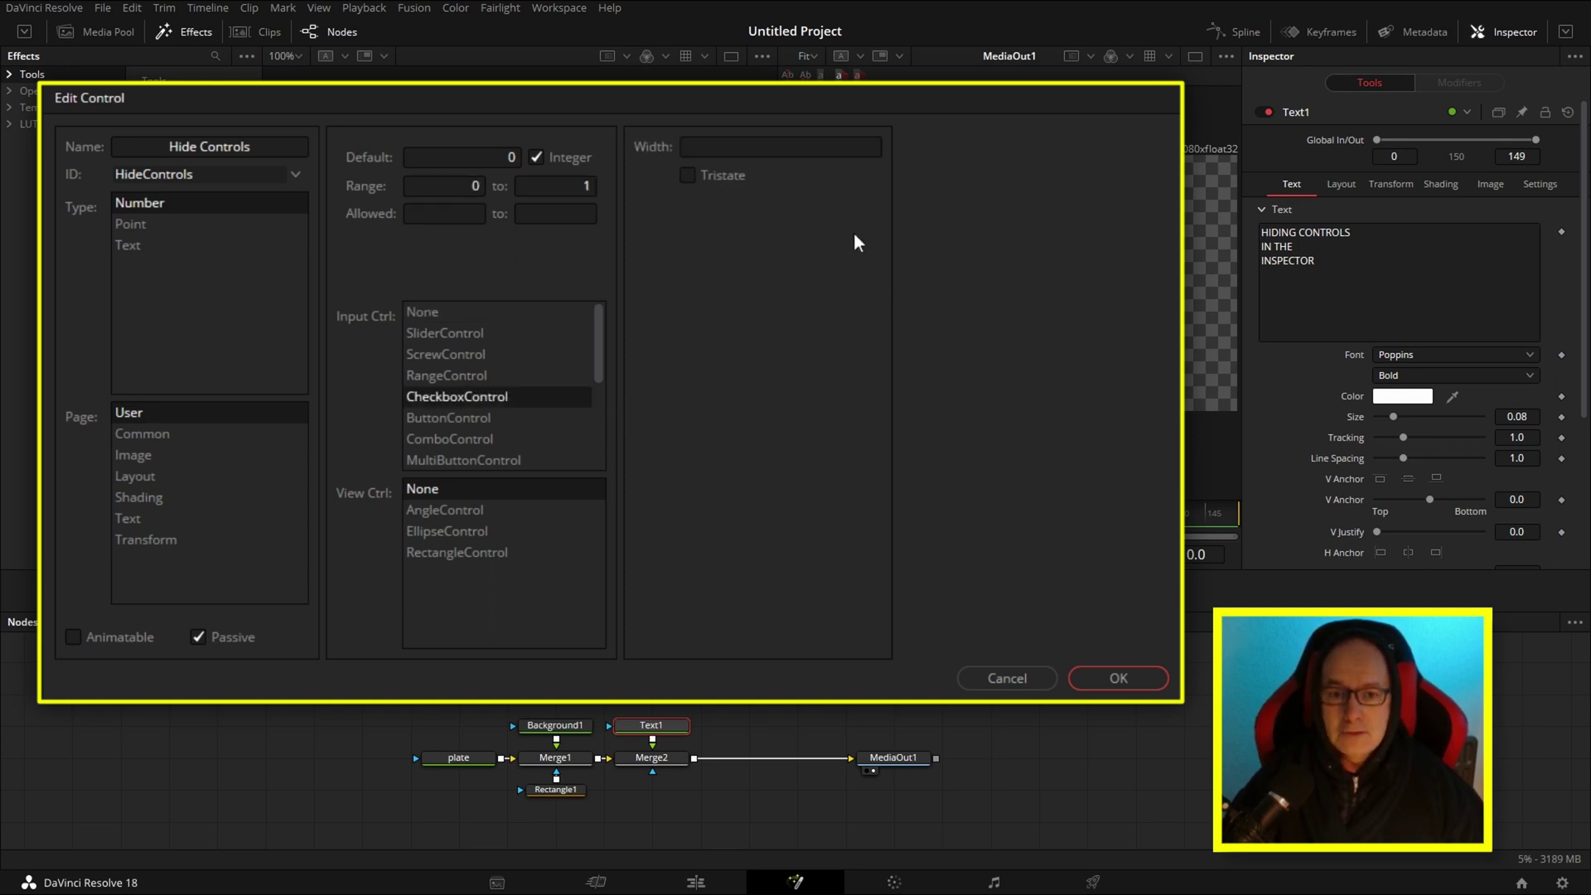
{"action": "left_click", "coordinate": [803, 154]}
{"action": "type", "text": "0.5"}
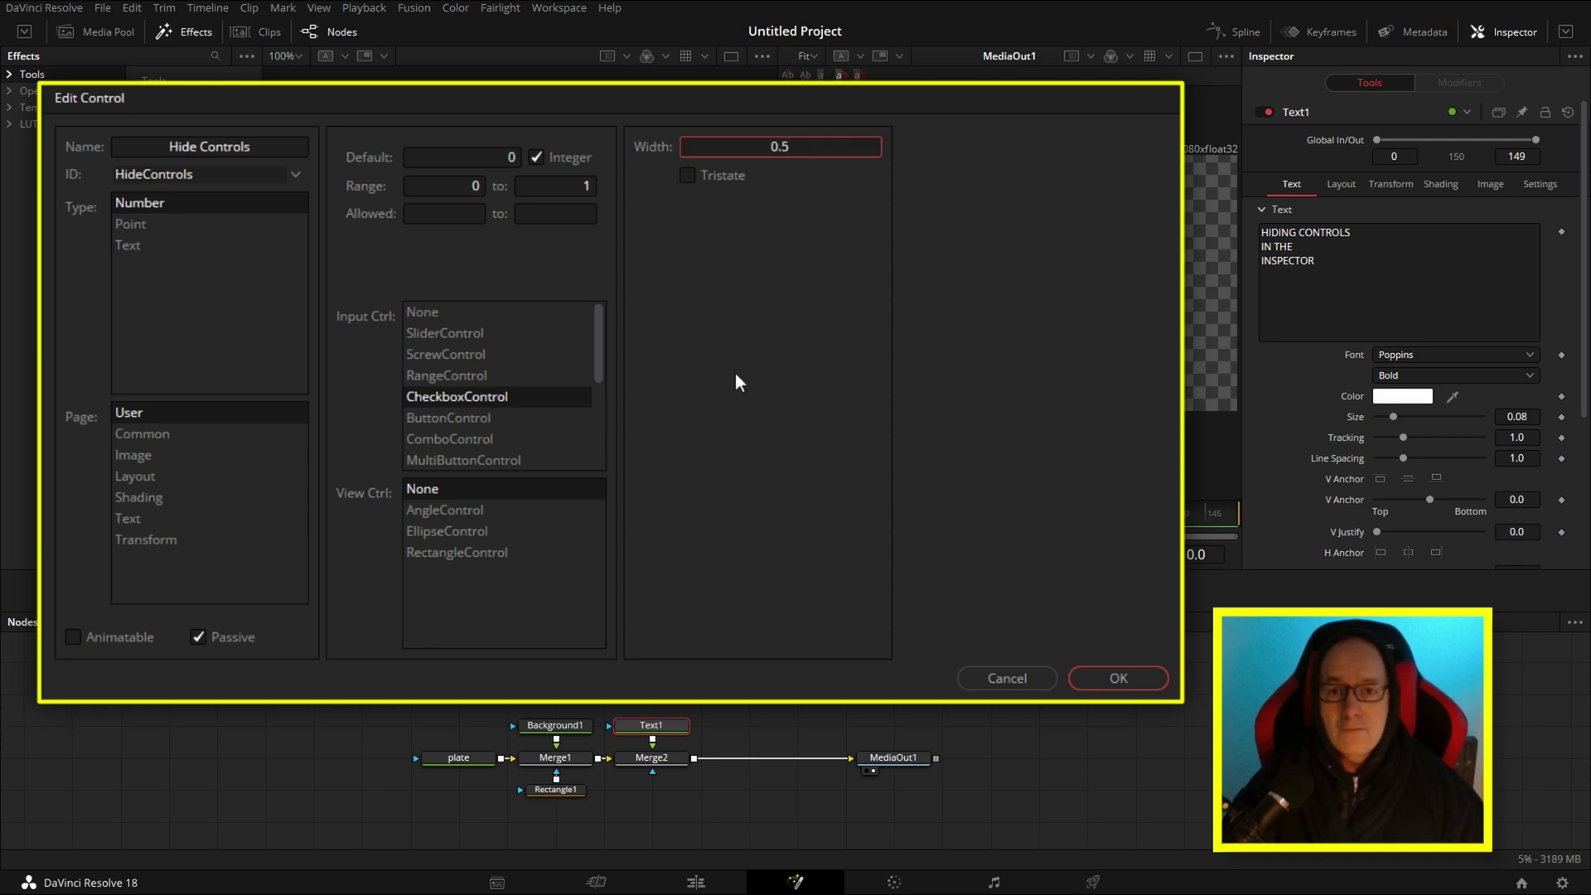
{"action": "left_click", "coordinate": [1117, 678]}
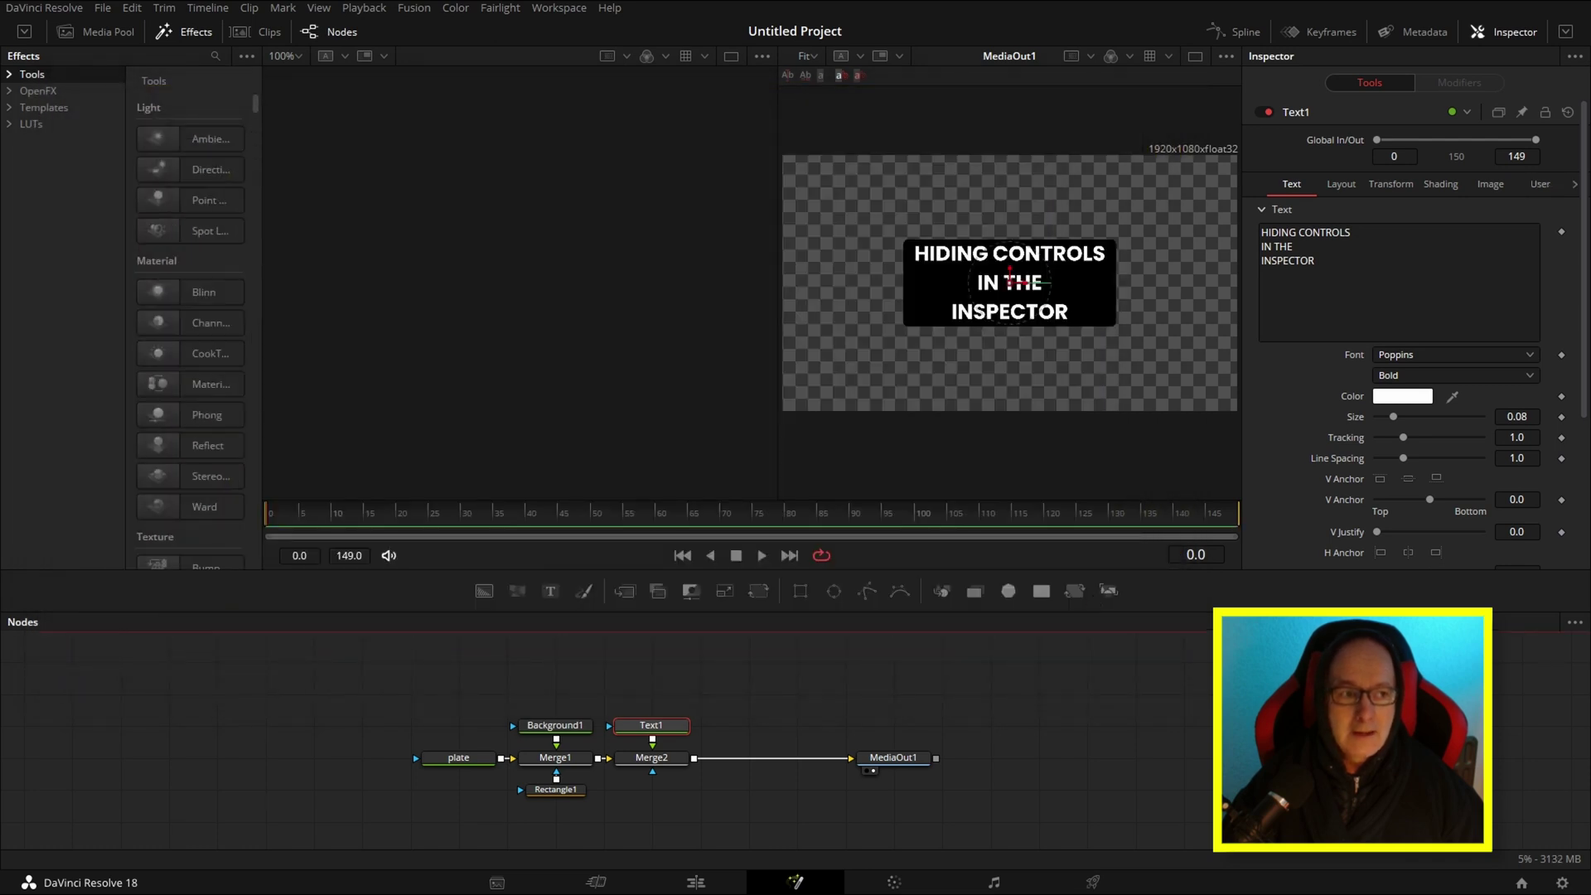
Check the Hide Controls checkbox on the User tab, then rename Merge2 to M1.
{"action": "left_click", "coordinate": [1538, 181]}
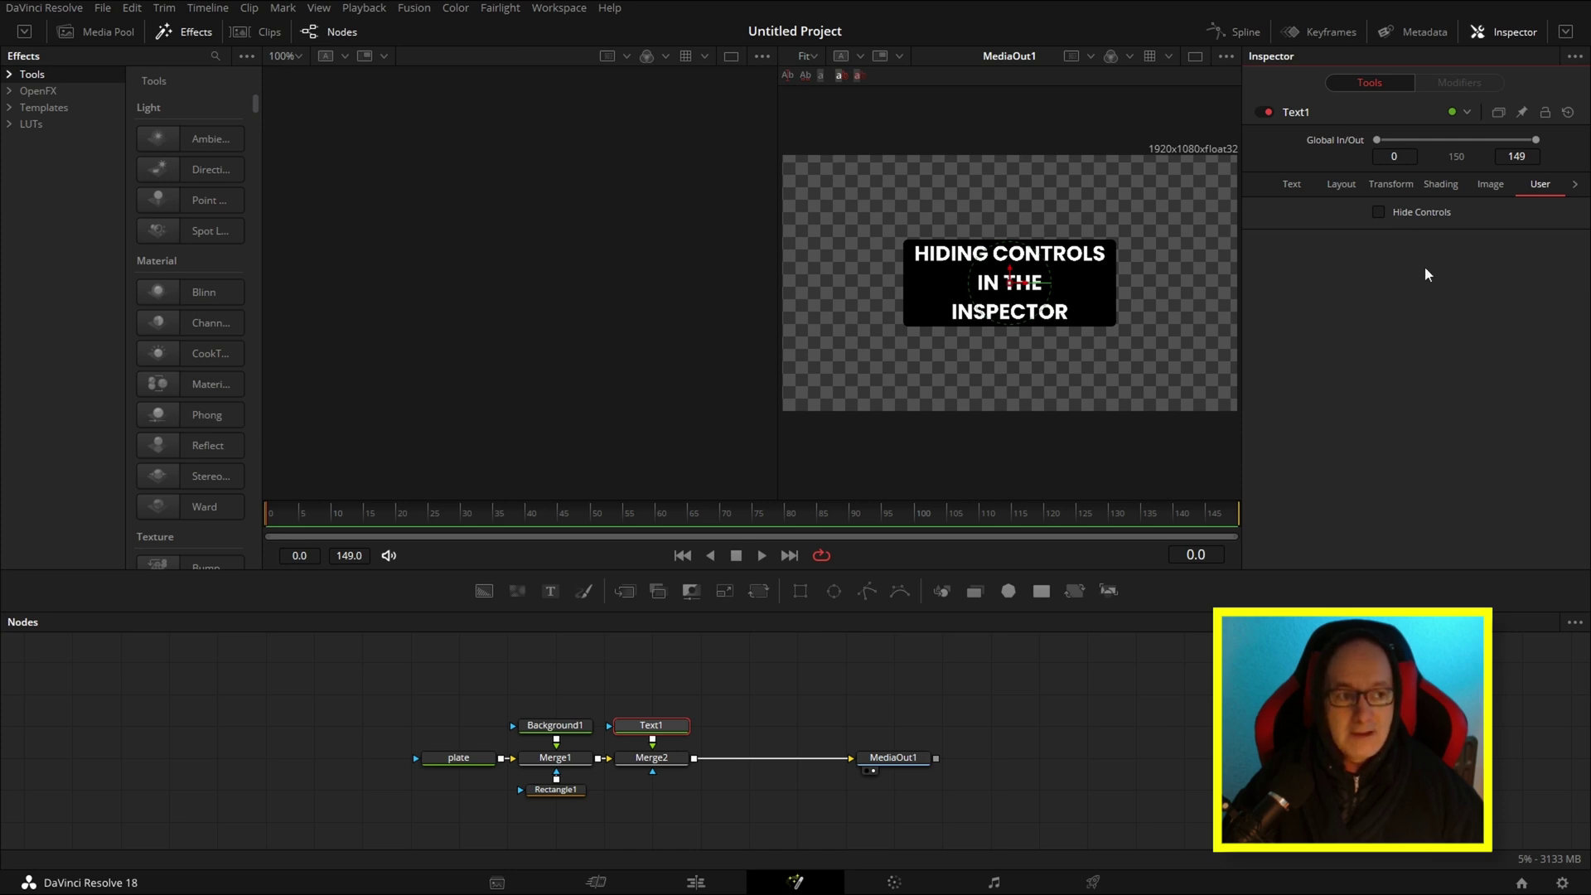
{"action": "left_click", "coordinate": [1291, 187]}
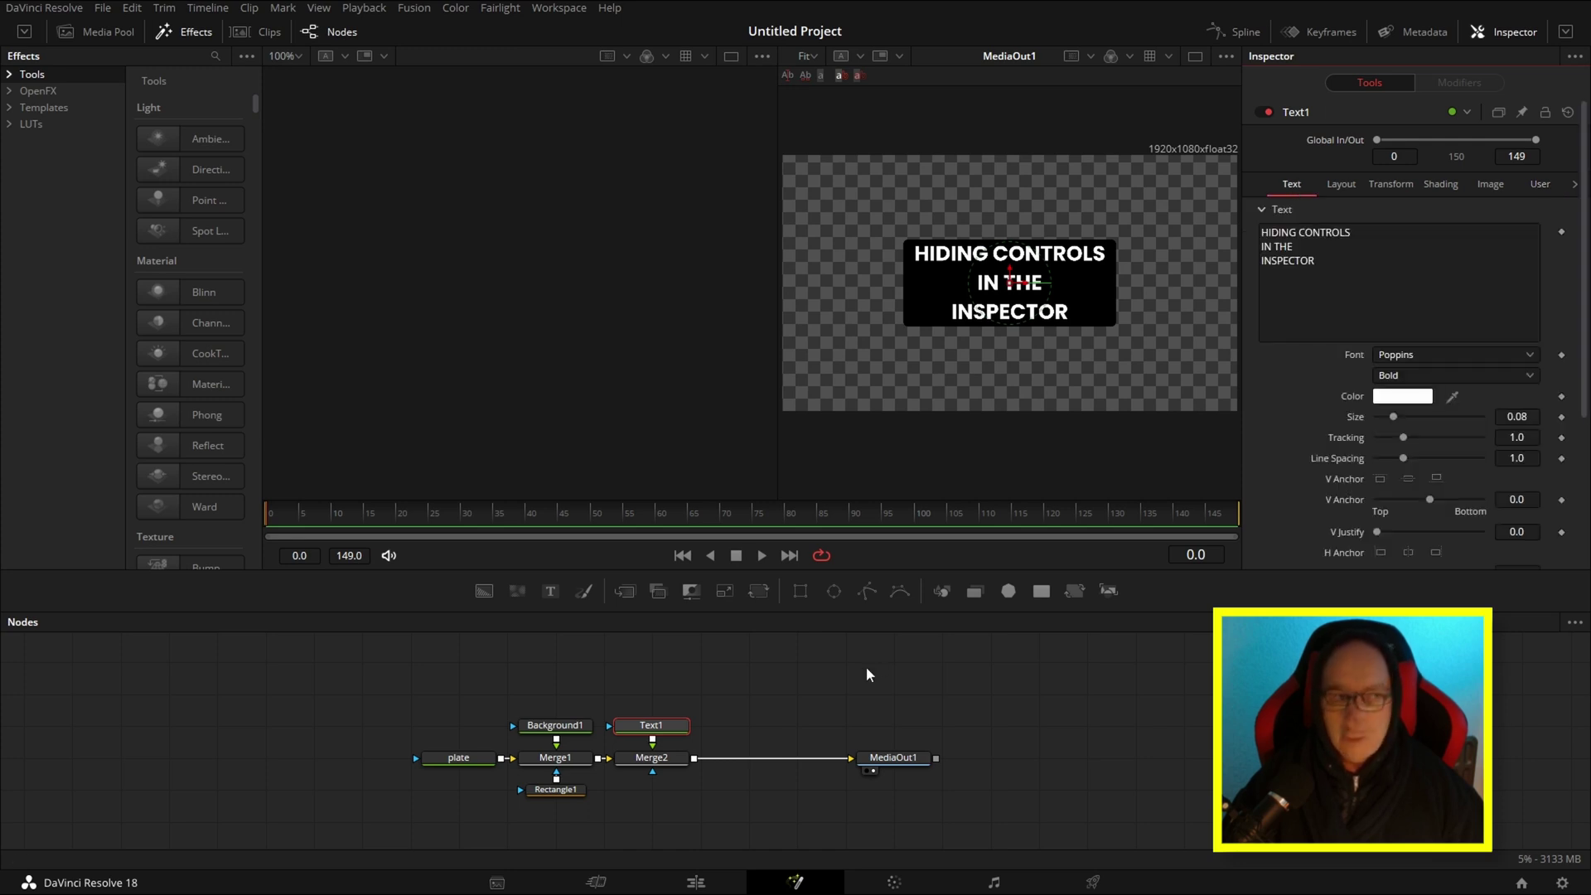
{"action": "left_click", "coordinate": [651, 760]}
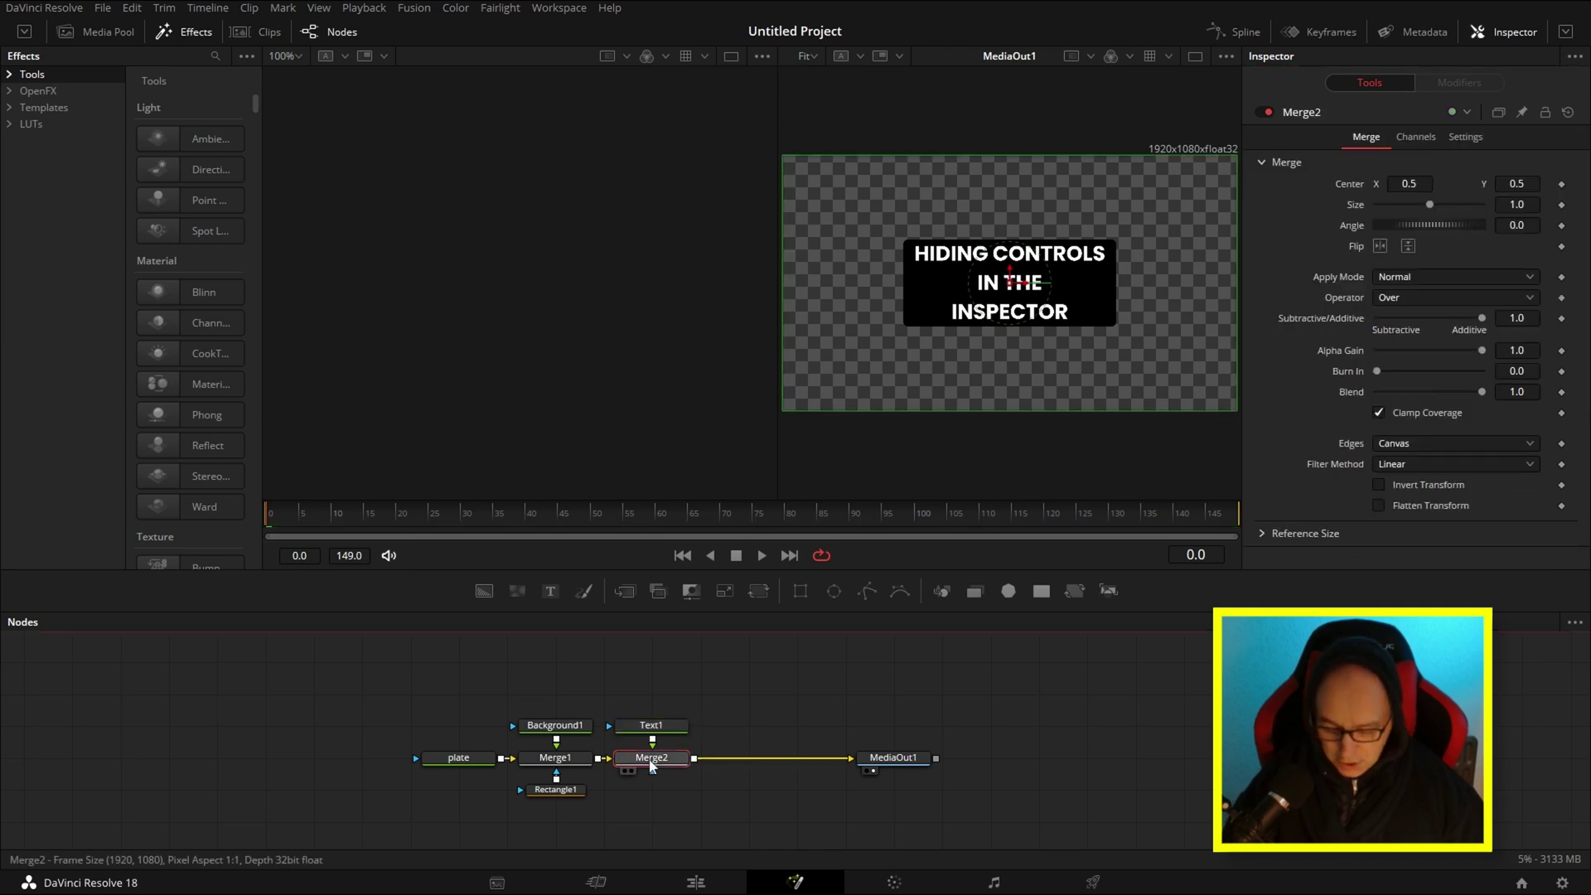
{"action": "key", "text": "F2"}
{"action": "key", "text": "Escape"}
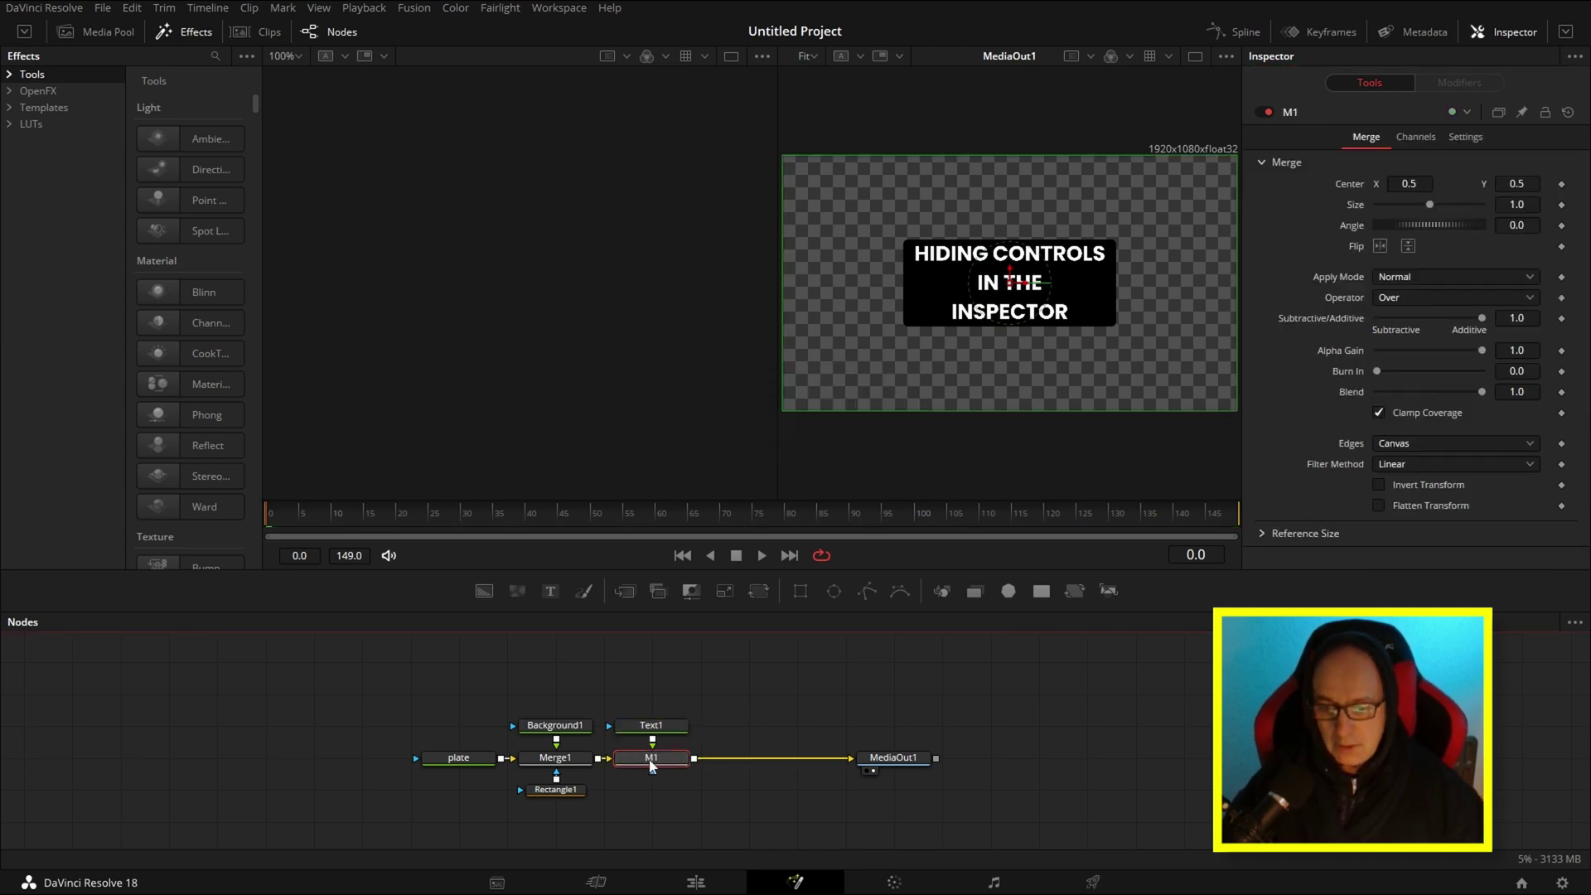
Rename Merge1 to M2.
{"action": "left_click", "coordinate": [574, 765]}
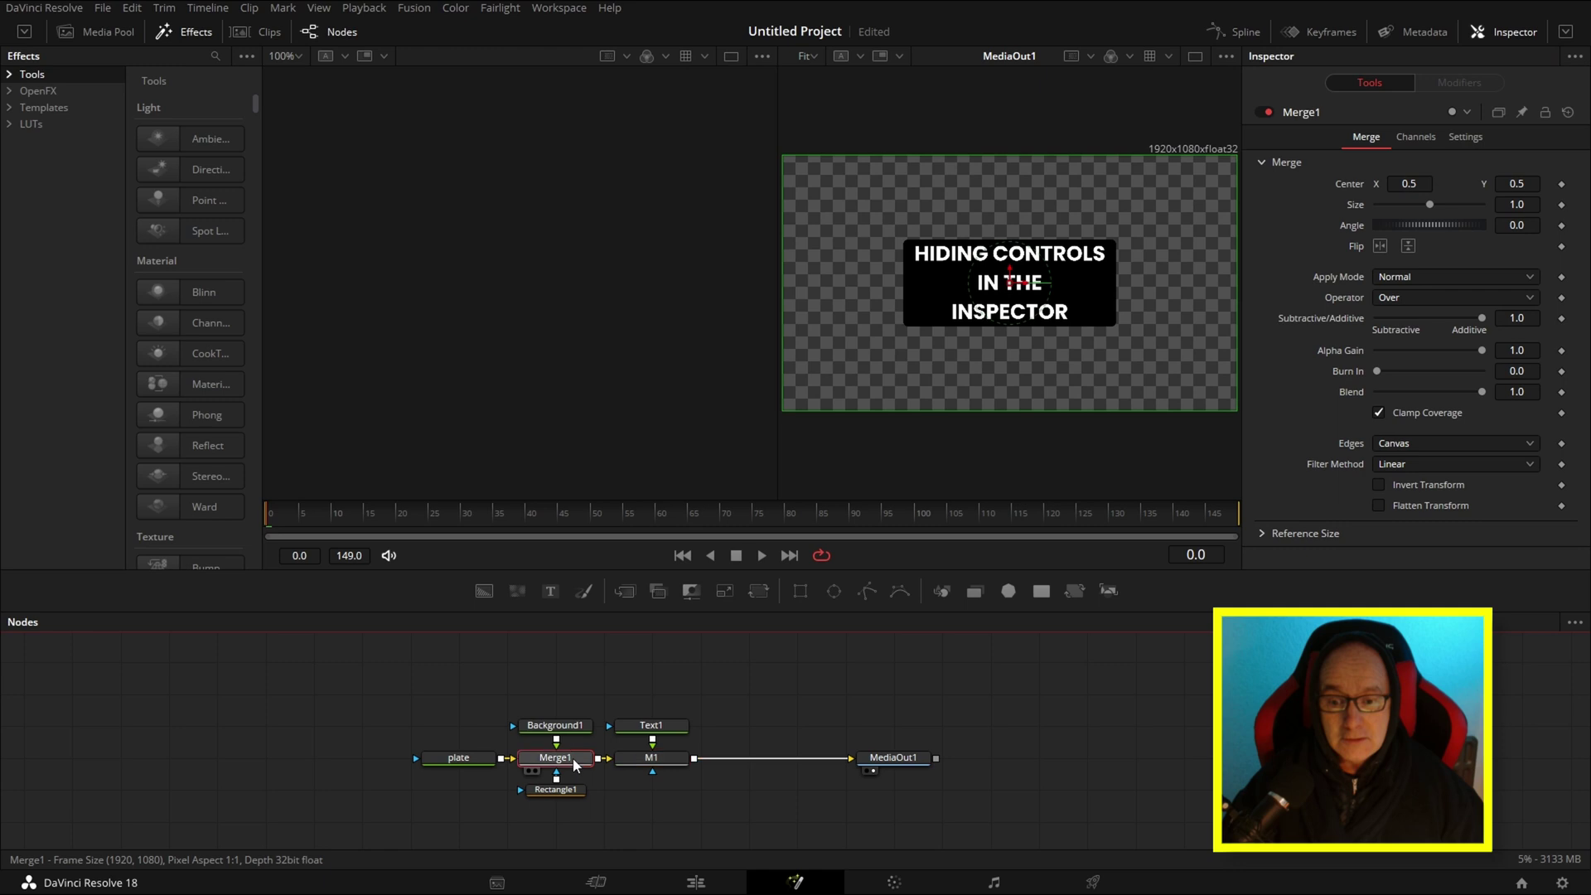
{"action": "key", "text": "F2"}
{"action": "type", "text": "M2"}
{"action": "key", "text": "Return"}
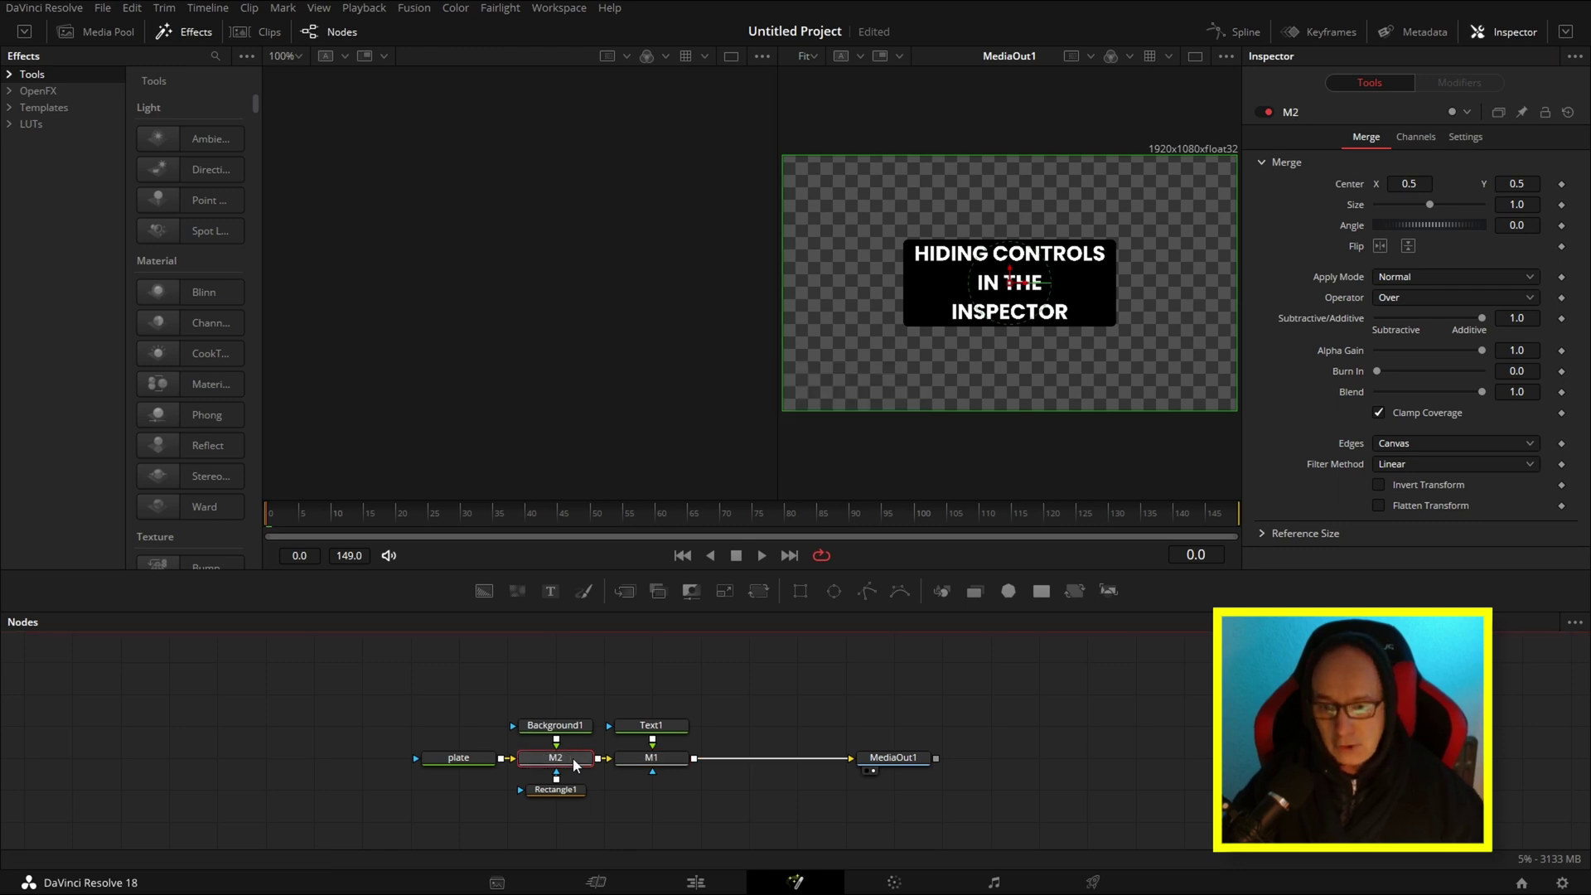
Rename Background1 to bgColor and Rectangle1 to TextMask.
{"action": "left_click", "coordinate": [572, 727]}
{"action": "key", "text": "F2"}
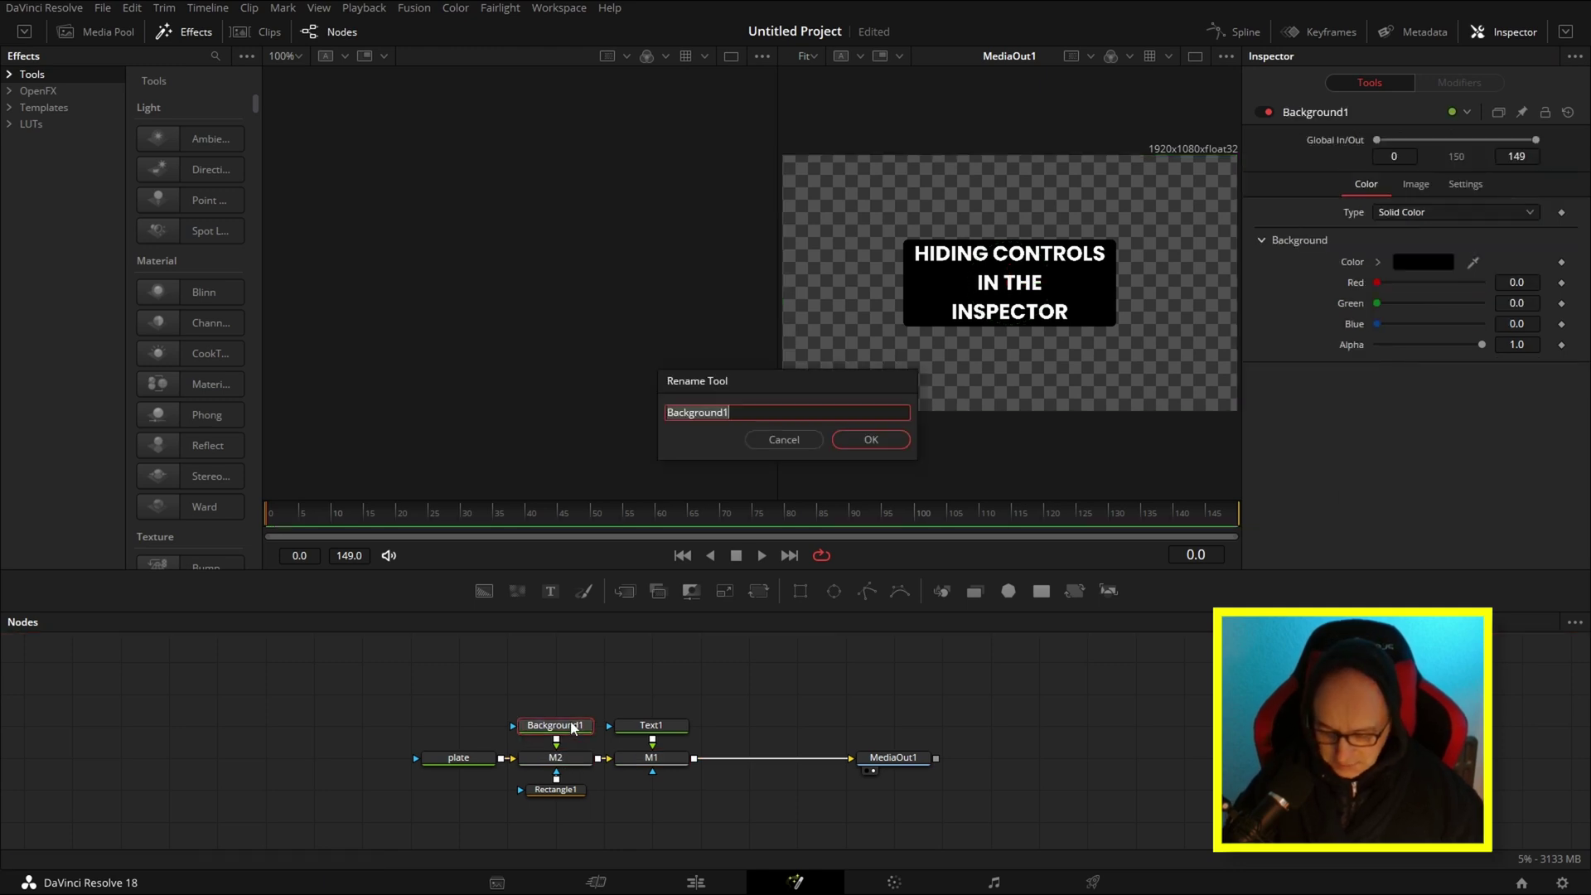
{"action": "type", "text": "bgColor"}
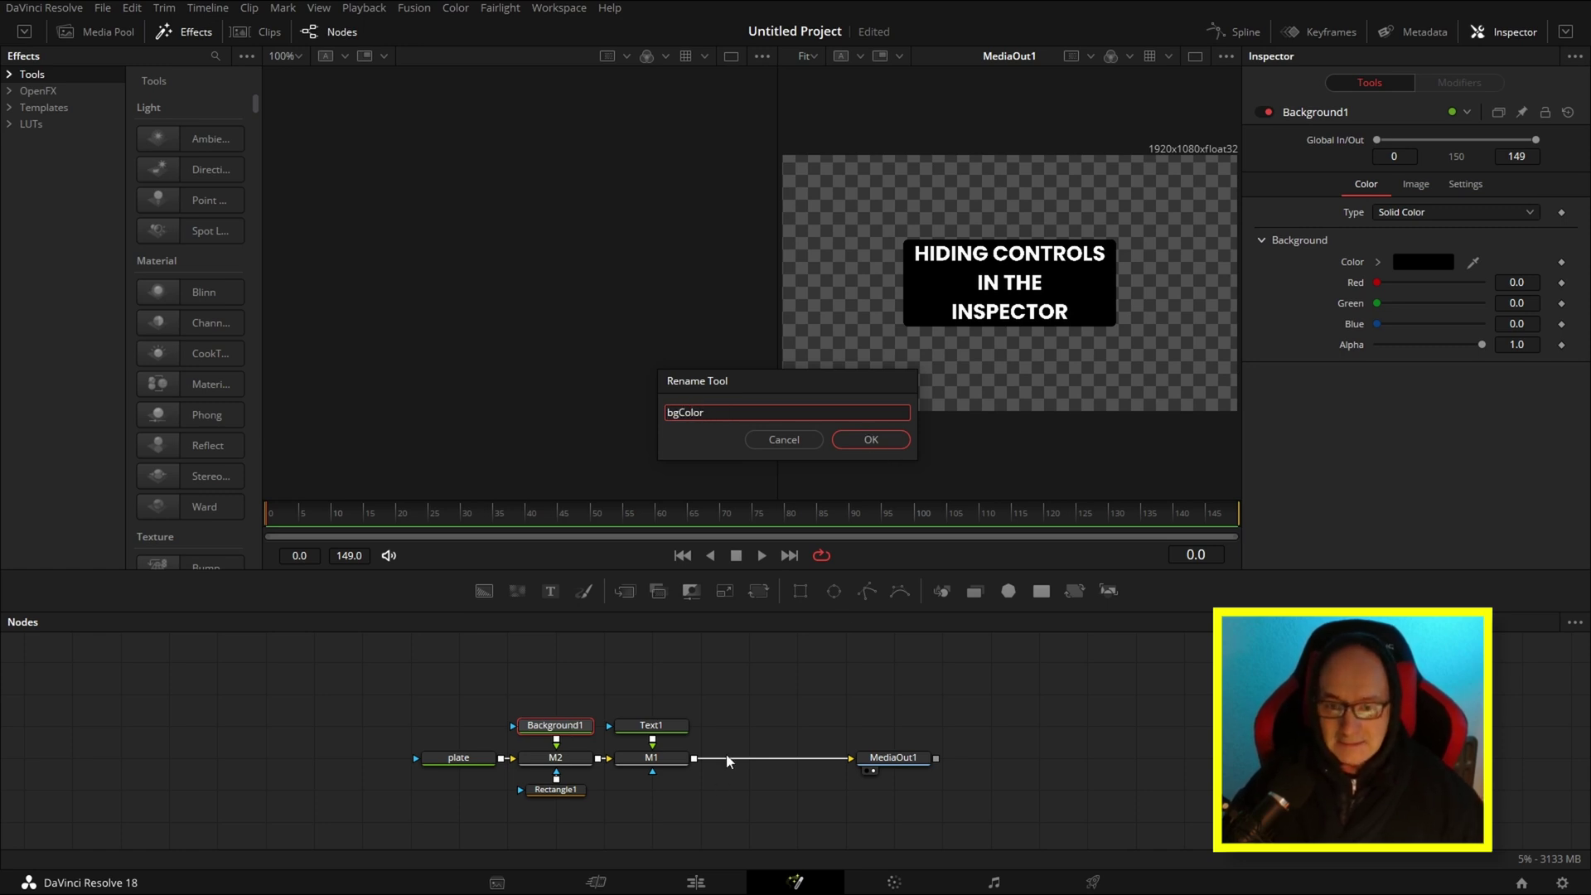
{"action": "left_click", "coordinate": [872, 440]}
{"action": "left_click", "coordinate": [559, 793]}
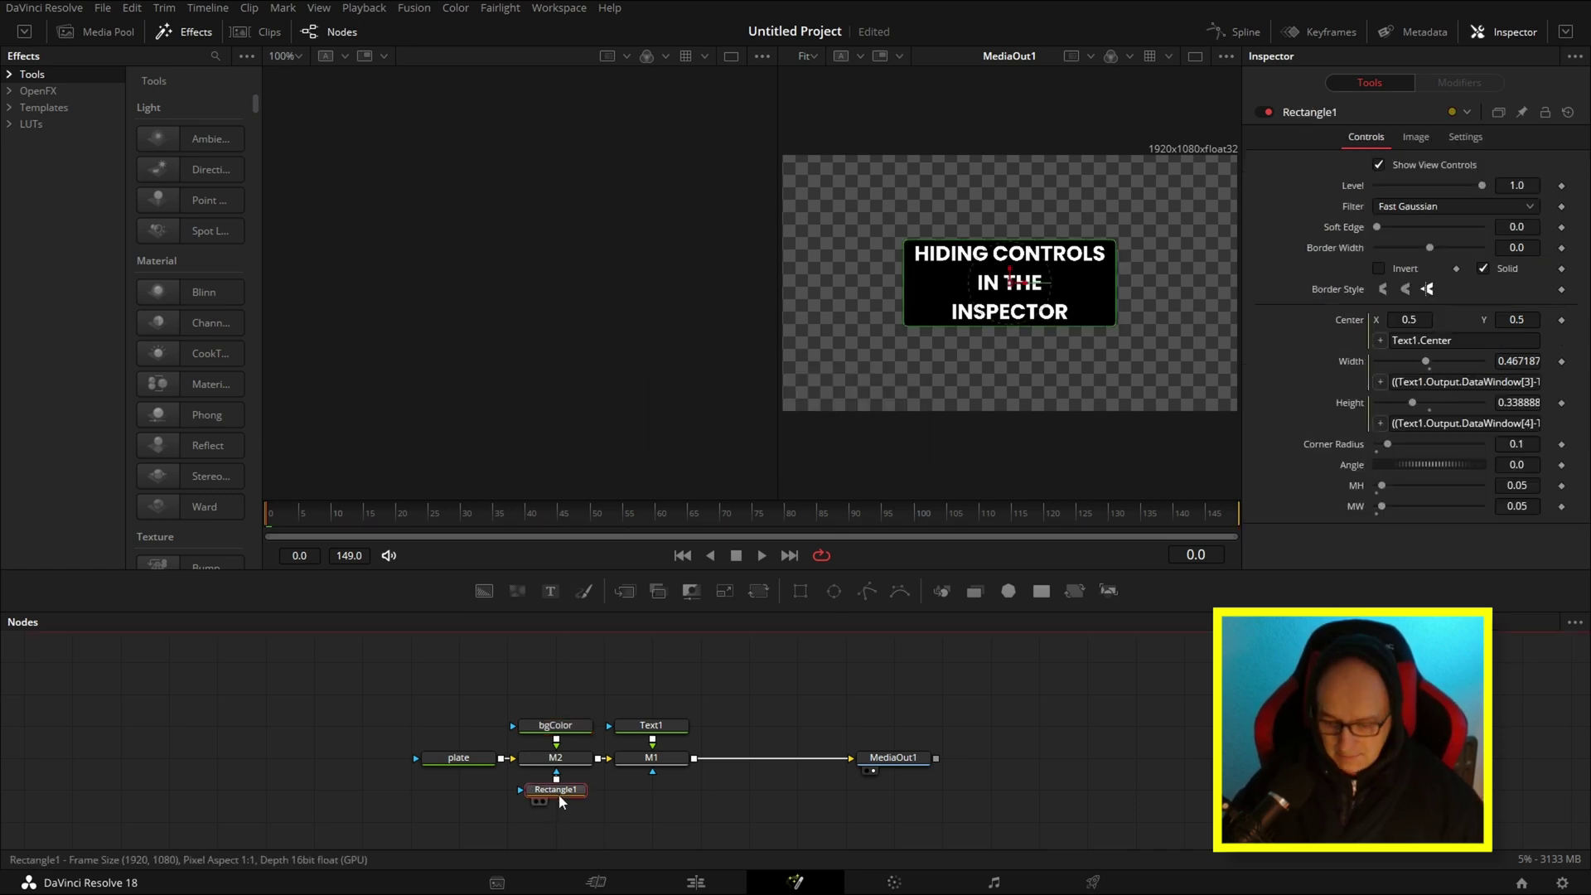
{"action": "key", "text": "F2"}
{"action": "type", "text": "TextMask"}
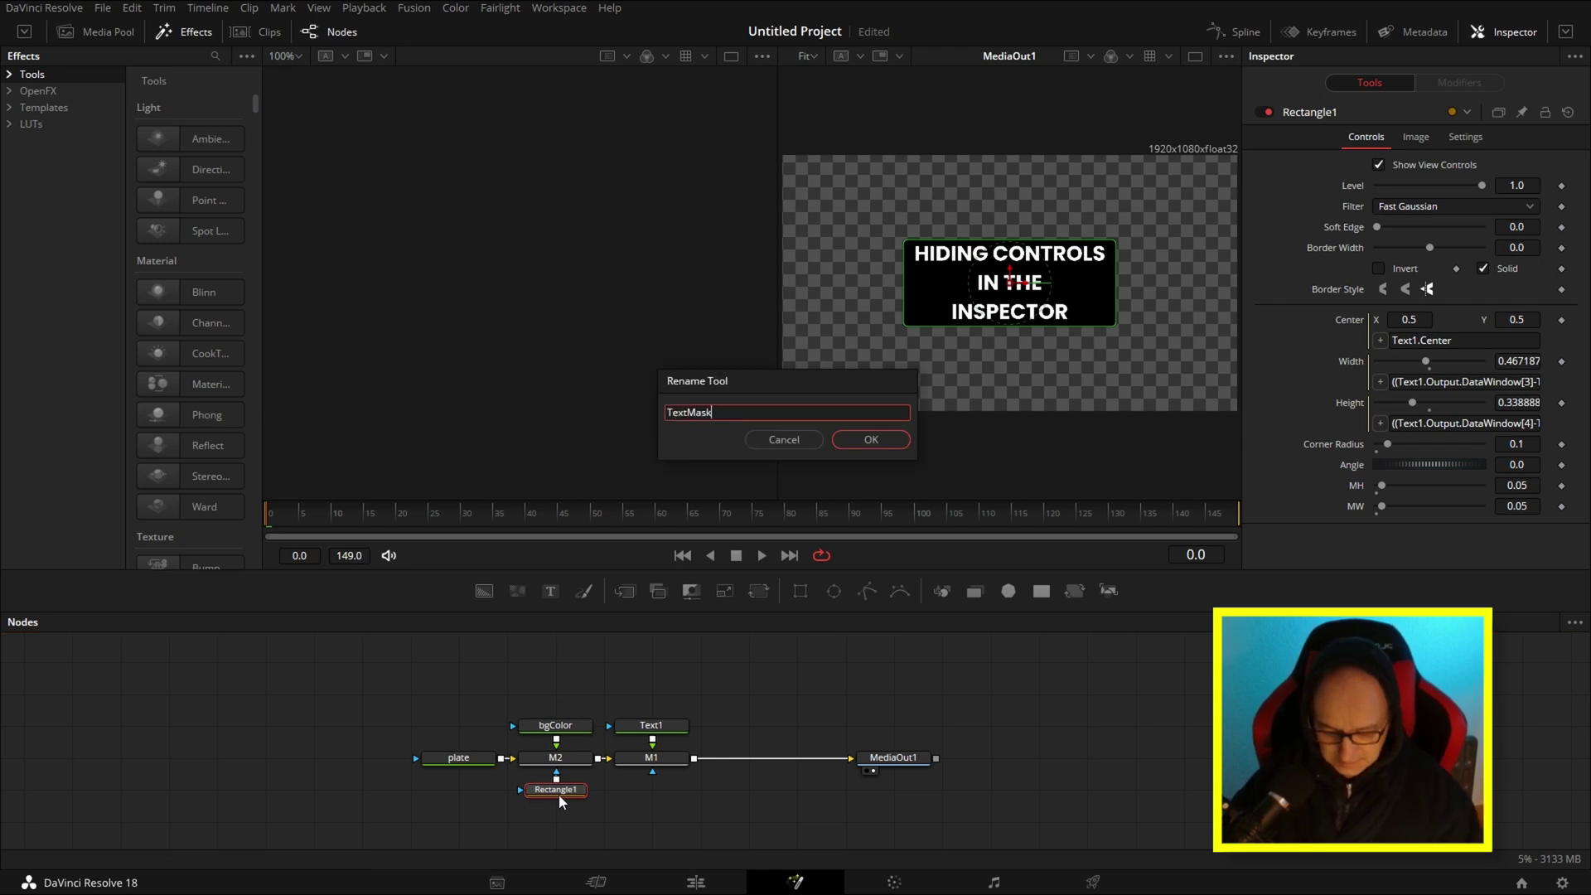
{"action": "key", "text": "Return"}
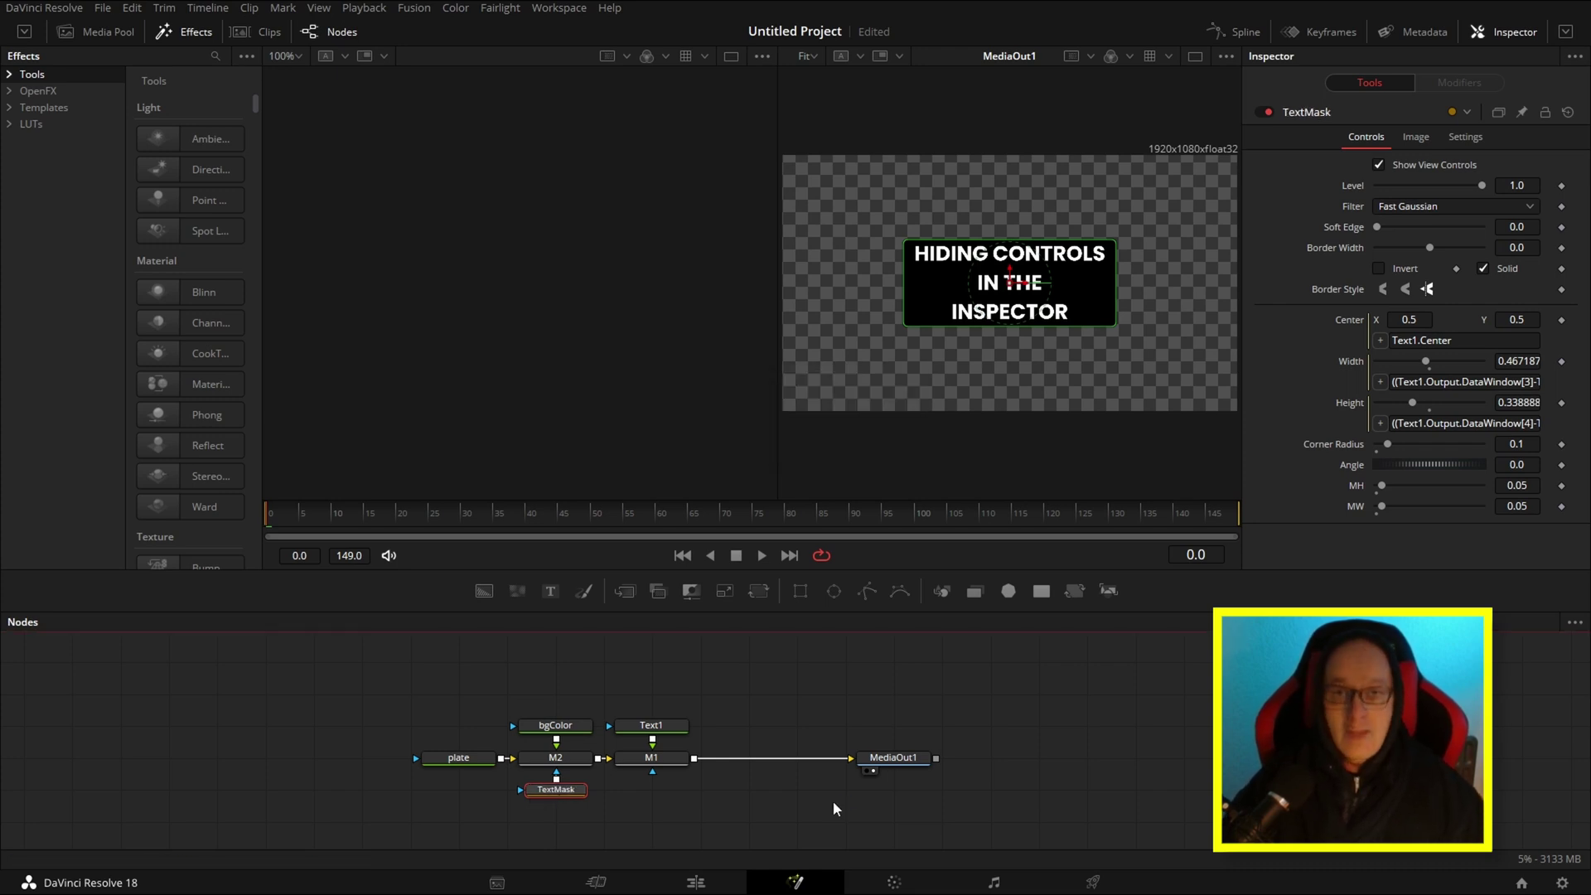